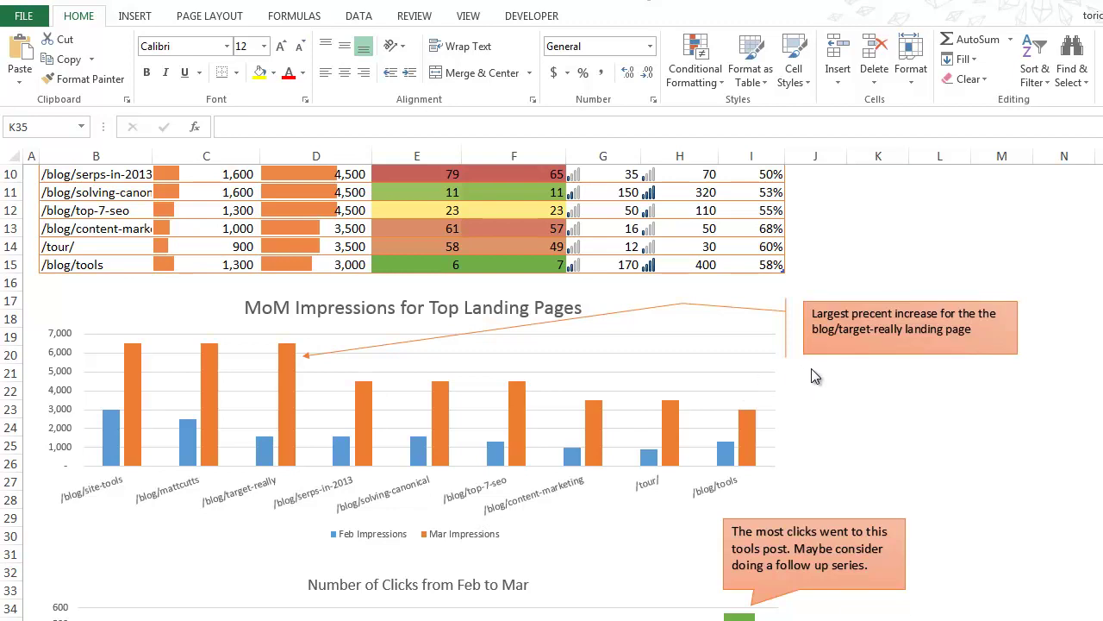
# Delete the line callout about the largest percent increase beside the MoM Impressions chart
pyautogui.press('Escape')
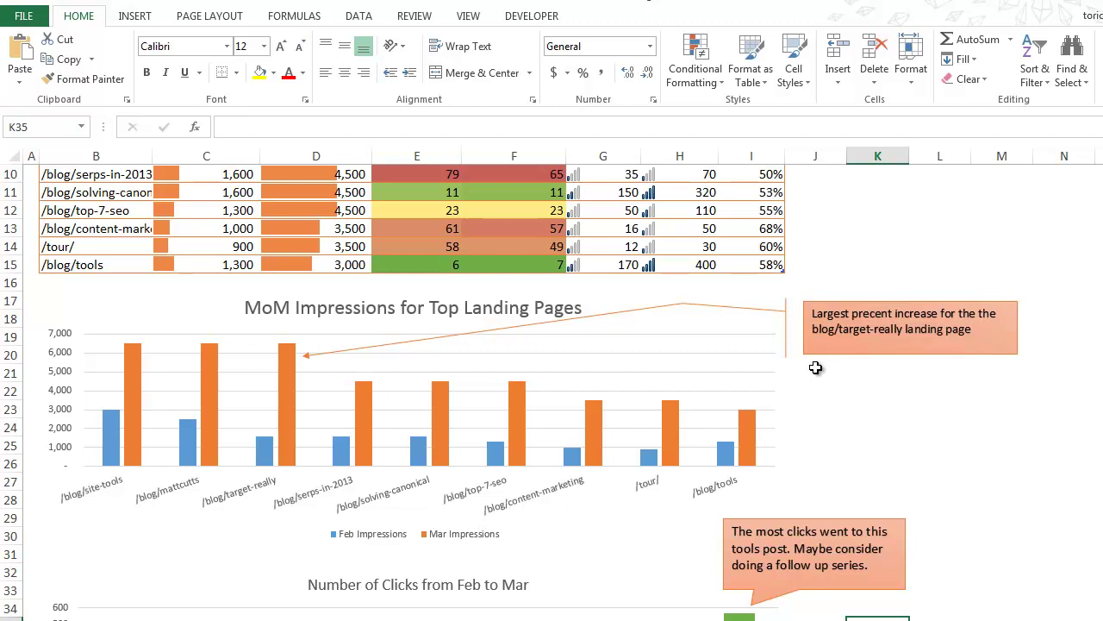
pyautogui.click(807, 339)
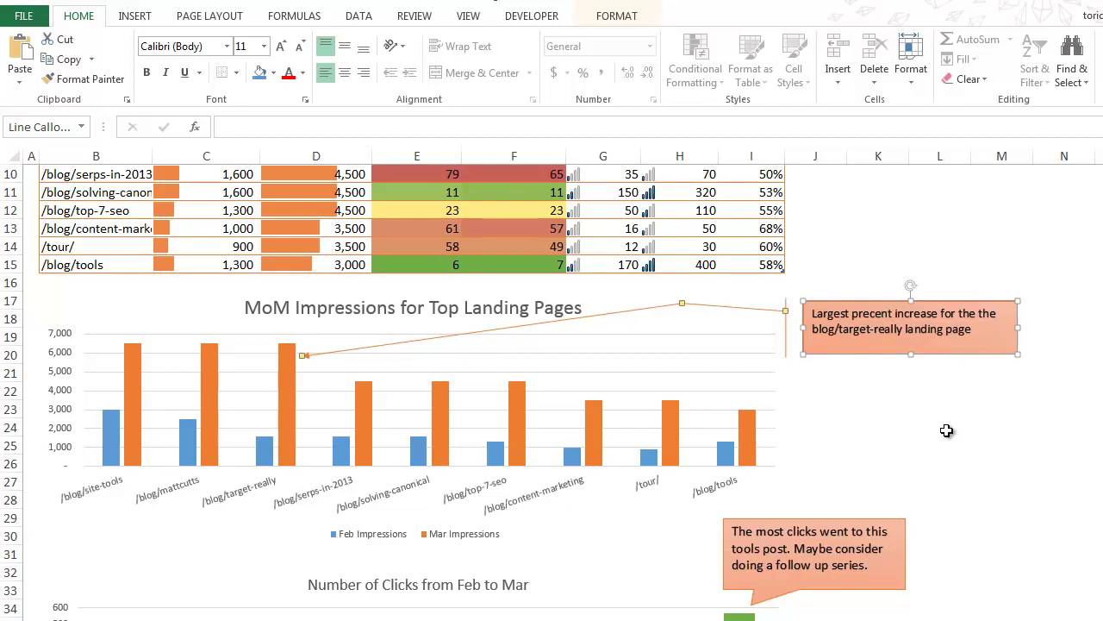
pyautogui.click(946, 431)
pyautogui.click(870, 327)
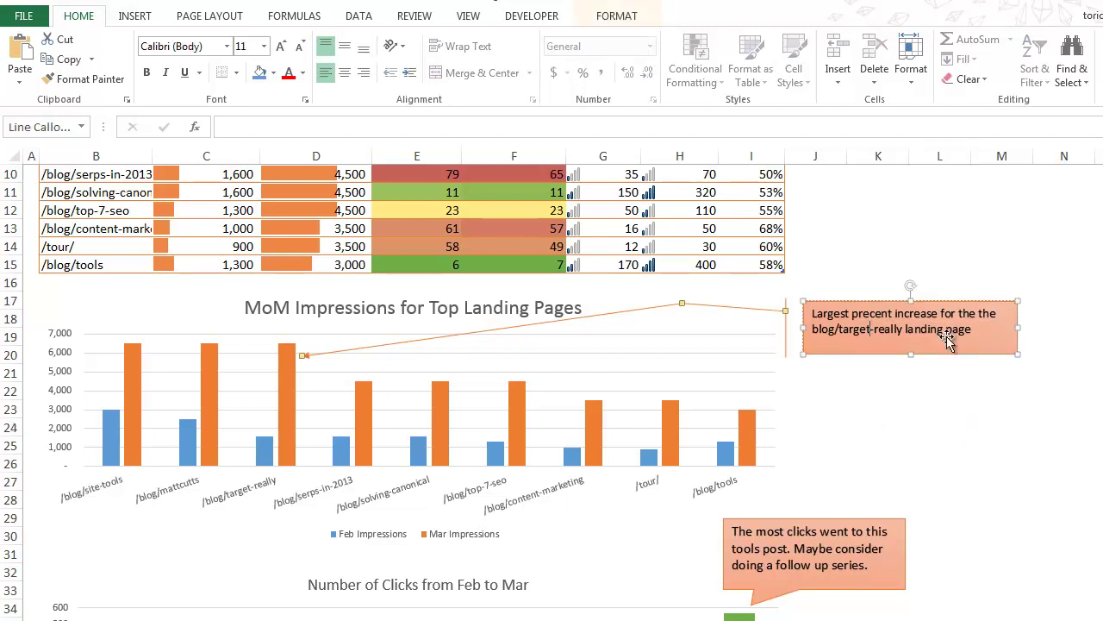
pyautogui.hotkey('ctrl', 'a')
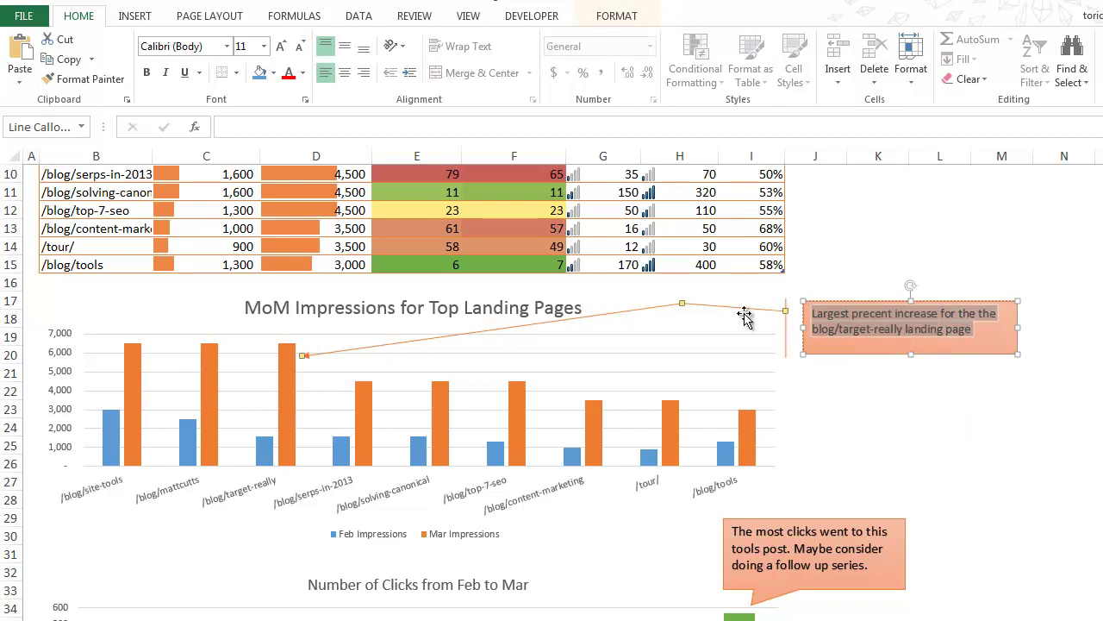
pyautogui.click(868, 288)
pyautogui.click(844, 302)
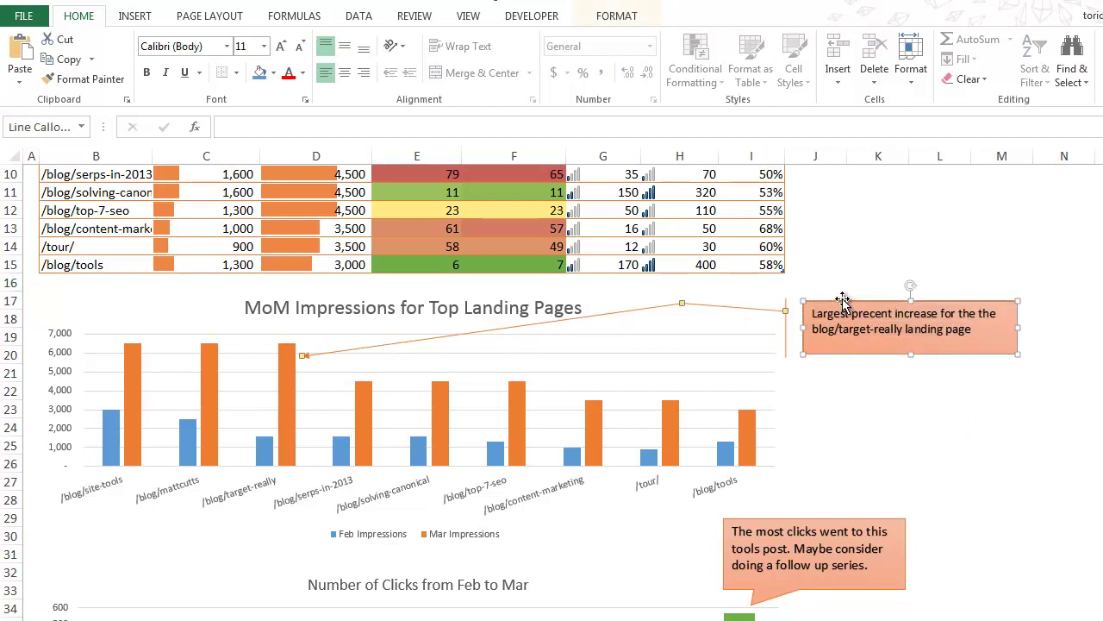
pyautogui.press('Delete')
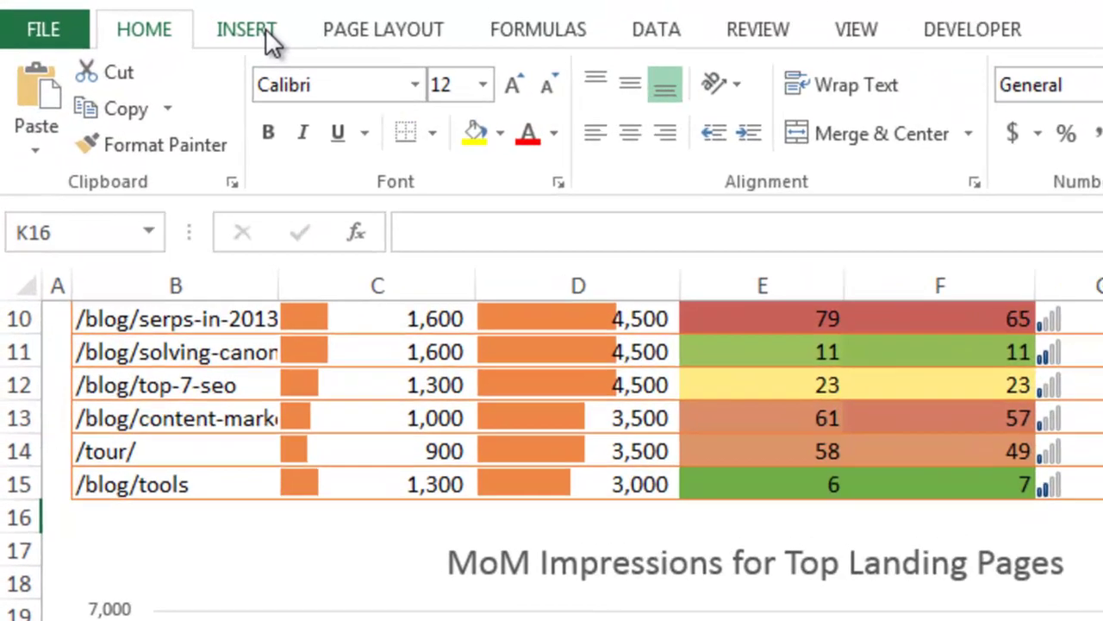
# Draw a Line Callout 2 (Border and Accent Bar) shape beside the MoM Impressions chart and adjust its size and position
pyautogui.click(147, 17)
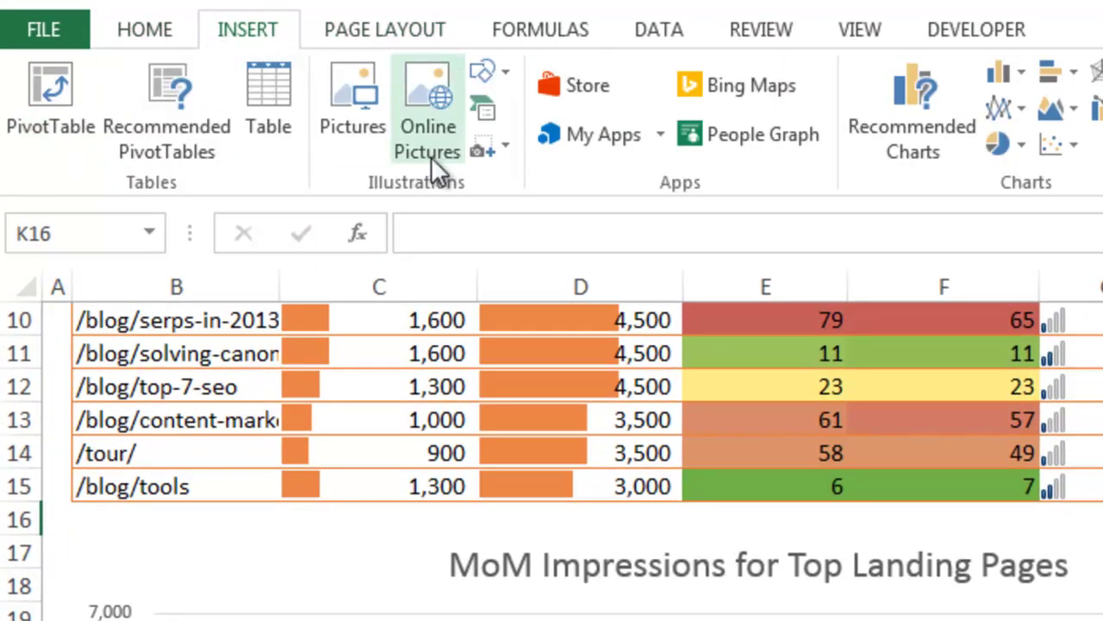
pyautogui.click(485, 78)
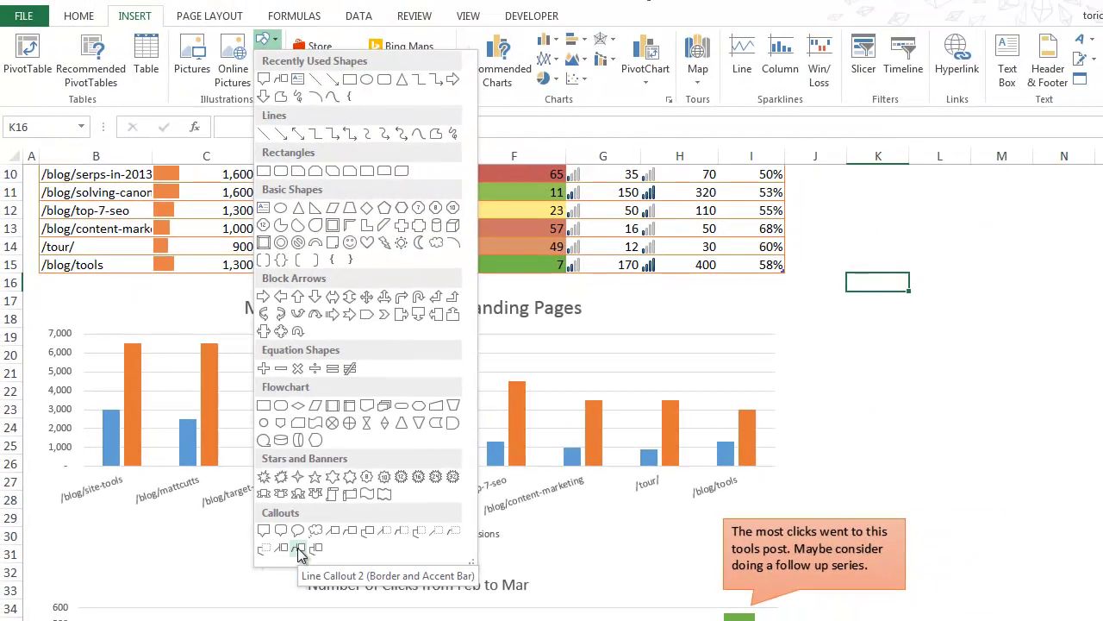
pyautogui.click(299, 550)
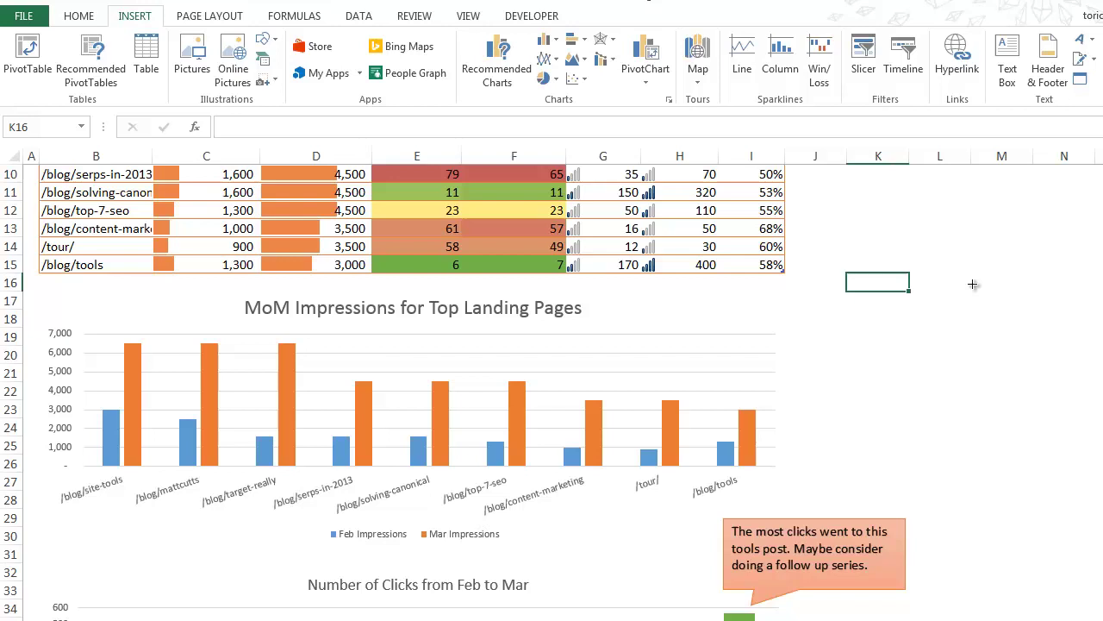
pyautogui.moveTo(972, 284); pyautogui.dragTo(800, 356)
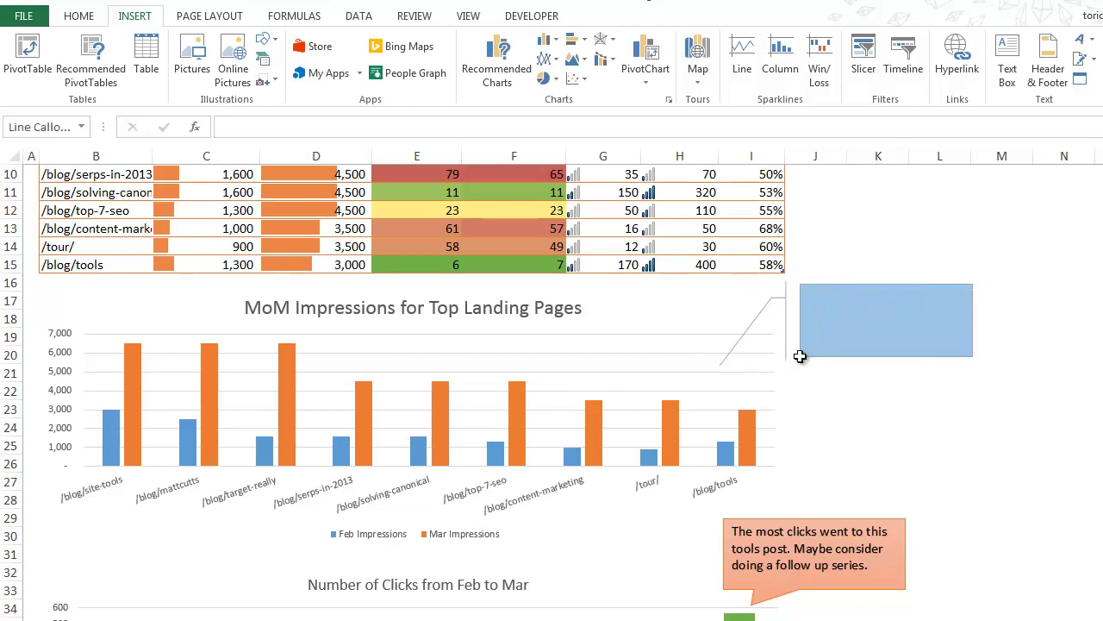
pyautogui.moveTo(917, 286); pyautogui.dragTo(920, 306)
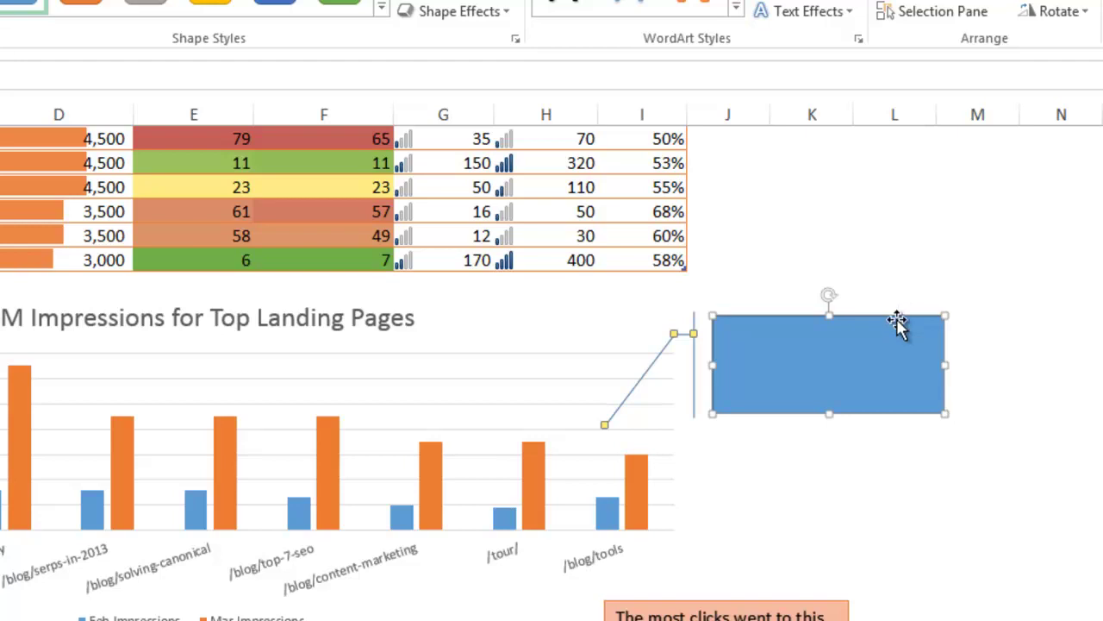
pyautogui.moveTo(896, 321); pyautogui.dragTo(982, 291)
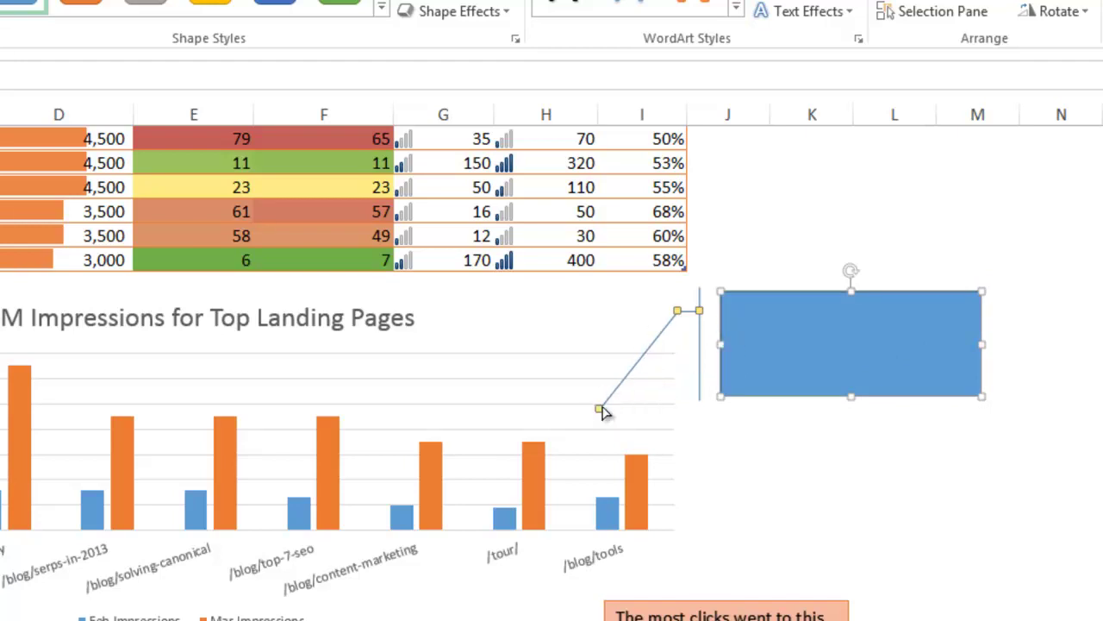
# Reshape the callout's leader line so it ends at the March bar of /blog/target-really, with its bend above the chart's right-hand bars
pyautogui.moveTo(600, 410); pyautogui.dragTo(36, 381)
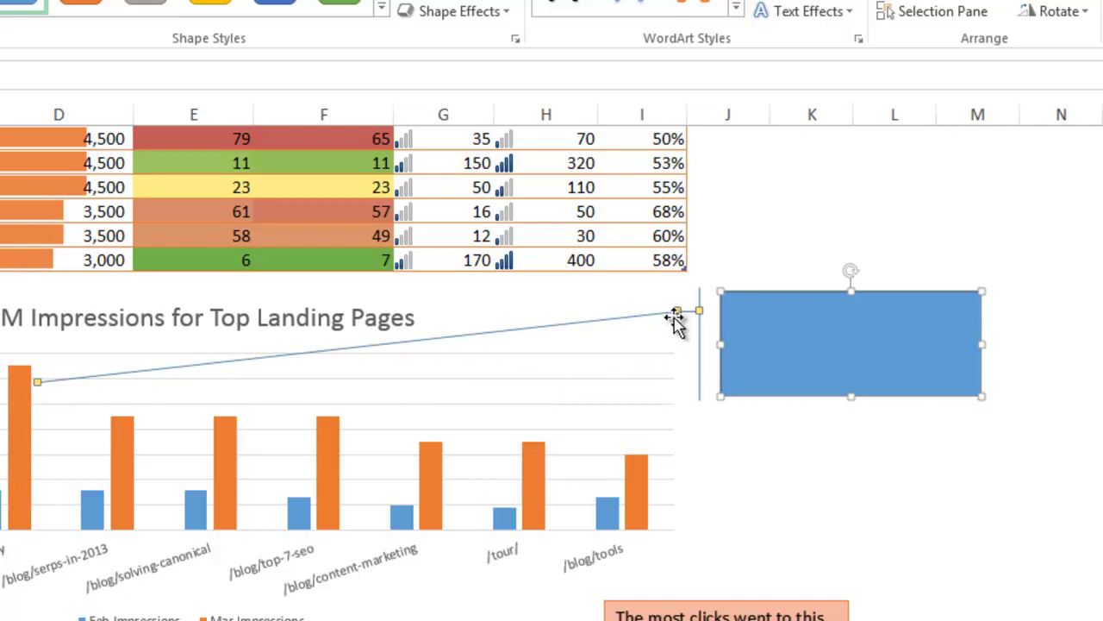
pyautogui.moveTo(681, 313); pyautogui.dragTo(561, 310)
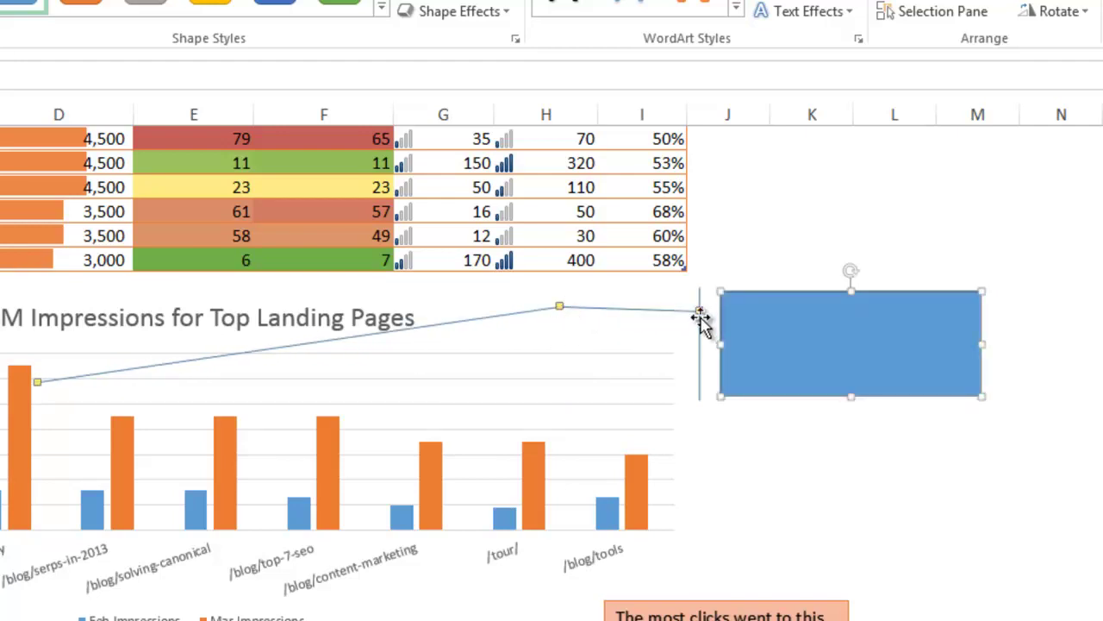
pyautogui.moveTo(701, 315); pyautogui.dragTo(703, 351)
pyautogui.moveTo(561, 321); pyautogui.dragTo(564, 327)
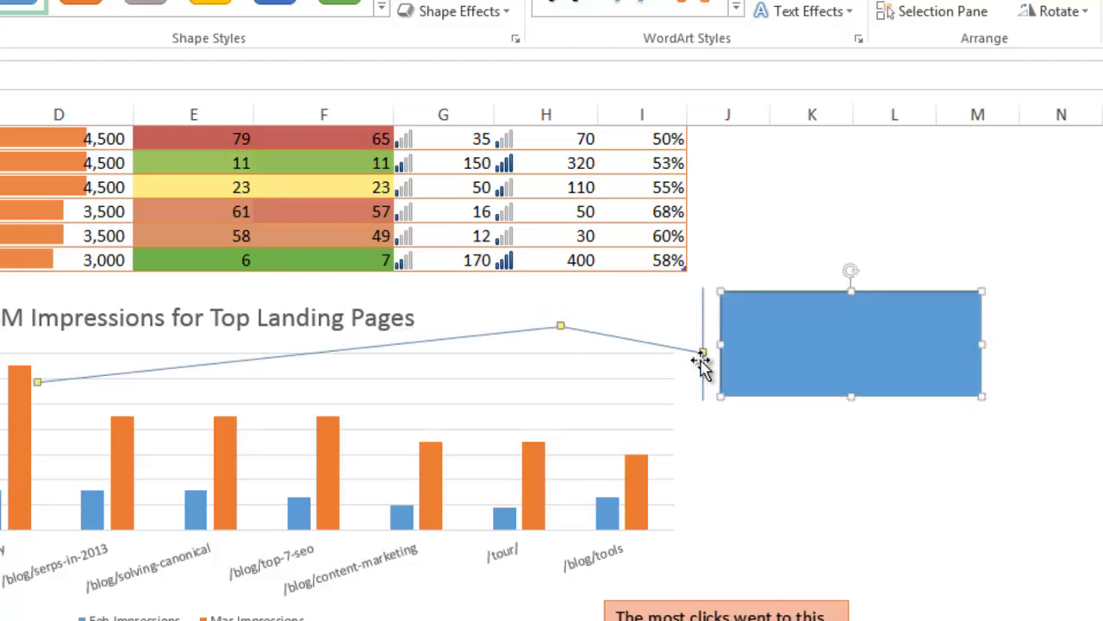
pyautogui.moveTo(703, 358); pyautogui.dragTo(703, 354)
pyautogui.click(623, 399)
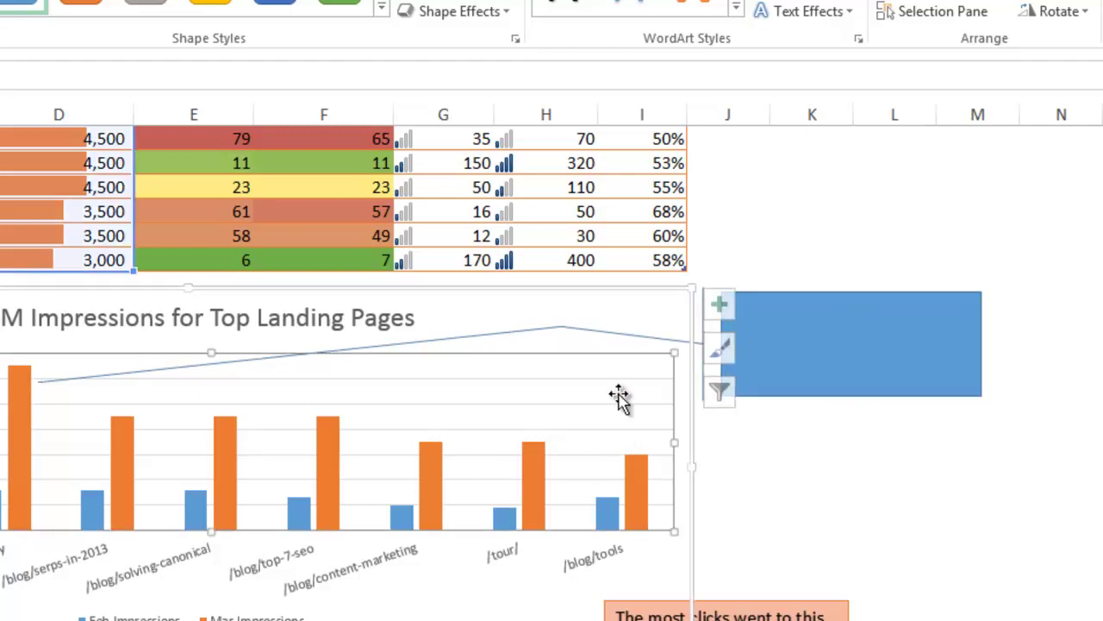
pyautogui.press('Escape')
# Apply the Subtle Effect - Orange, Accent 2 shape style to the new line callout
pyautogui.click(805, 361)
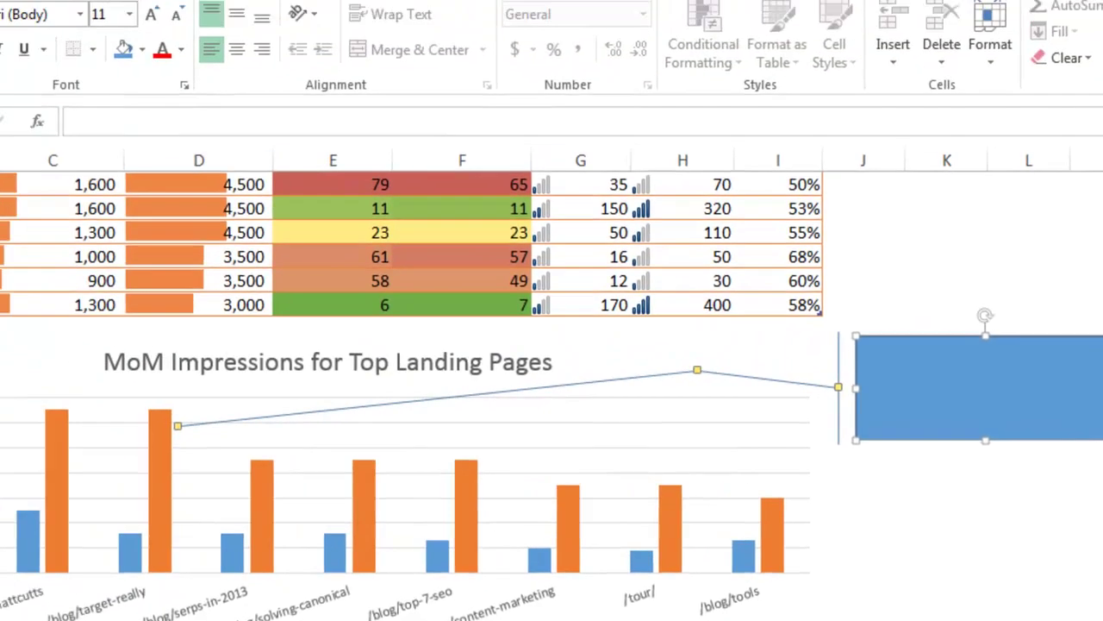
pyautogui.click(460, 0)
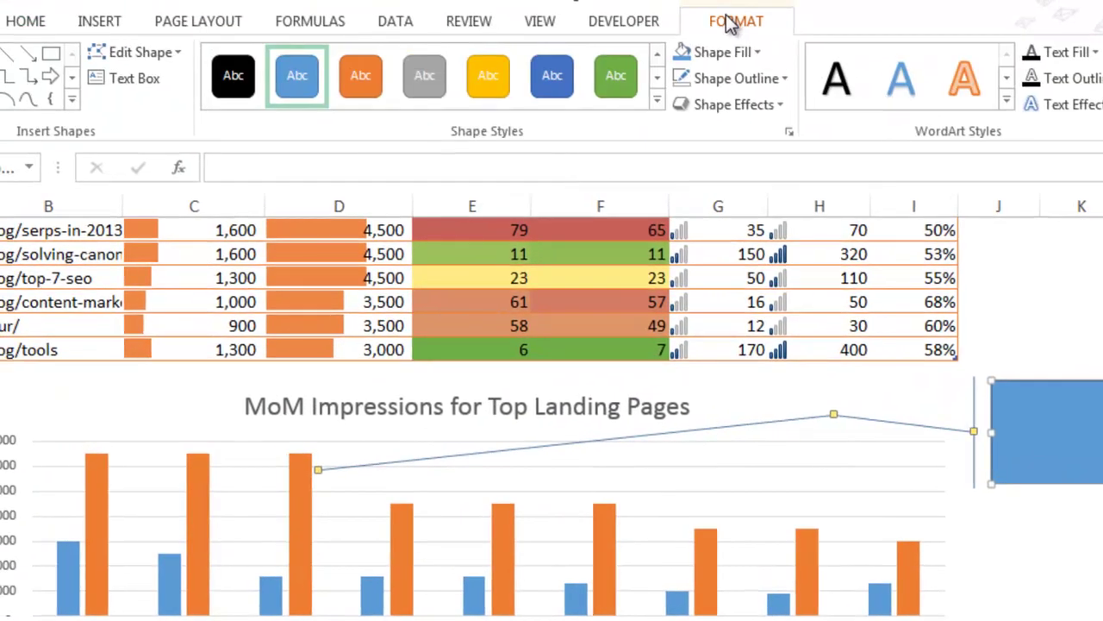
pyautogui.click(657, 105)
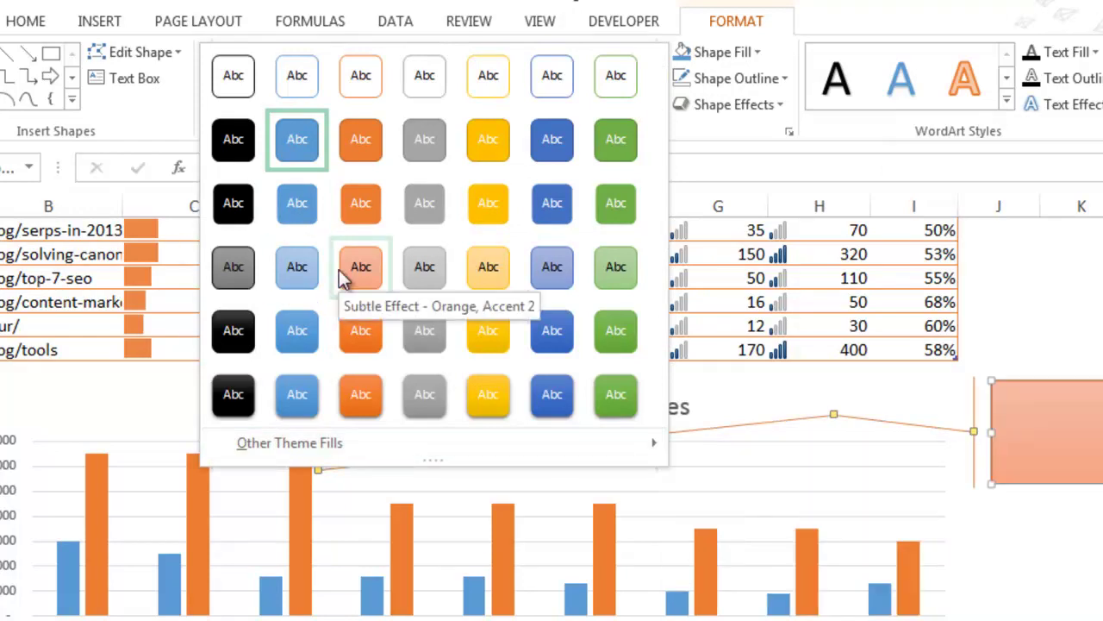
pyautogui.click(341, 271)
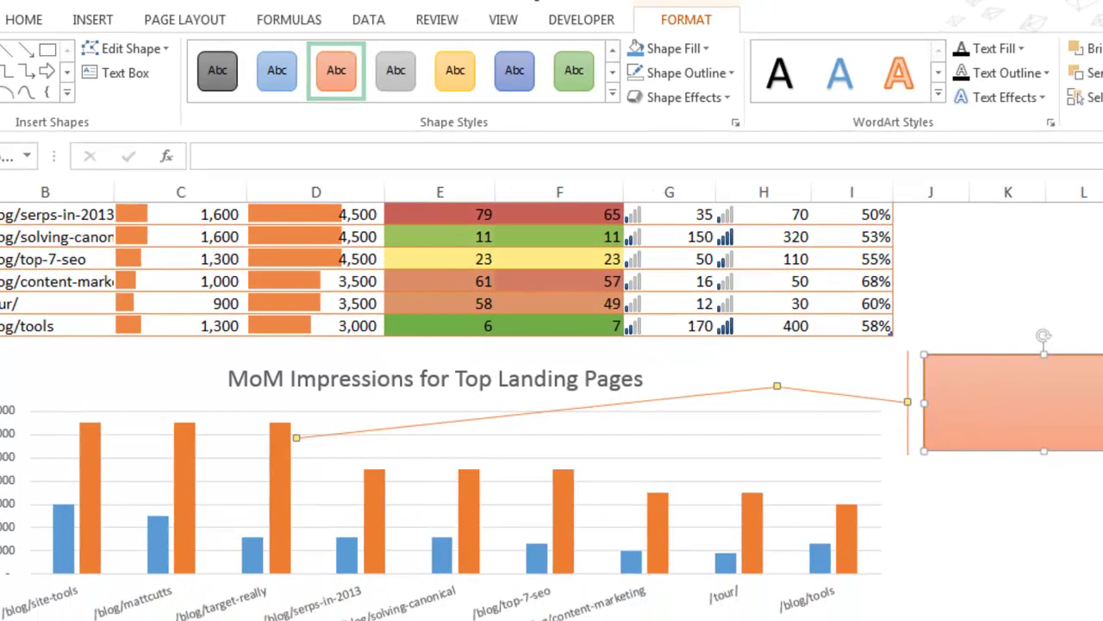
pyautogui.click(913, 576)
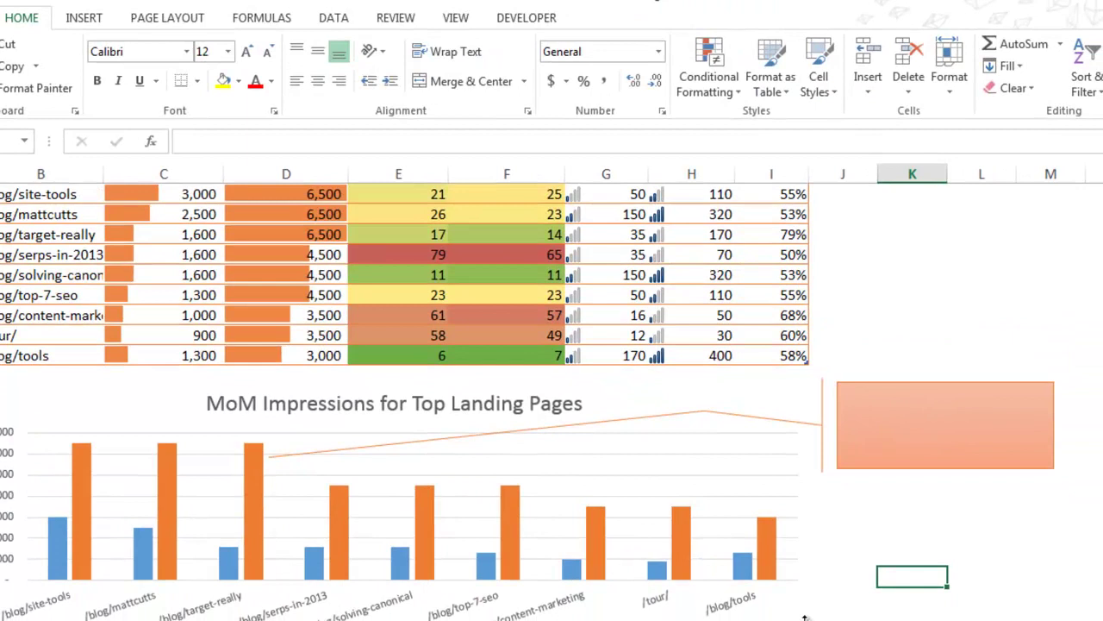
# Select the line callout and preview the available shape fill colors without applying one
pyautogui.scroll(-1, 806, 595)
pyautogui.scroll(2, 795, 608)
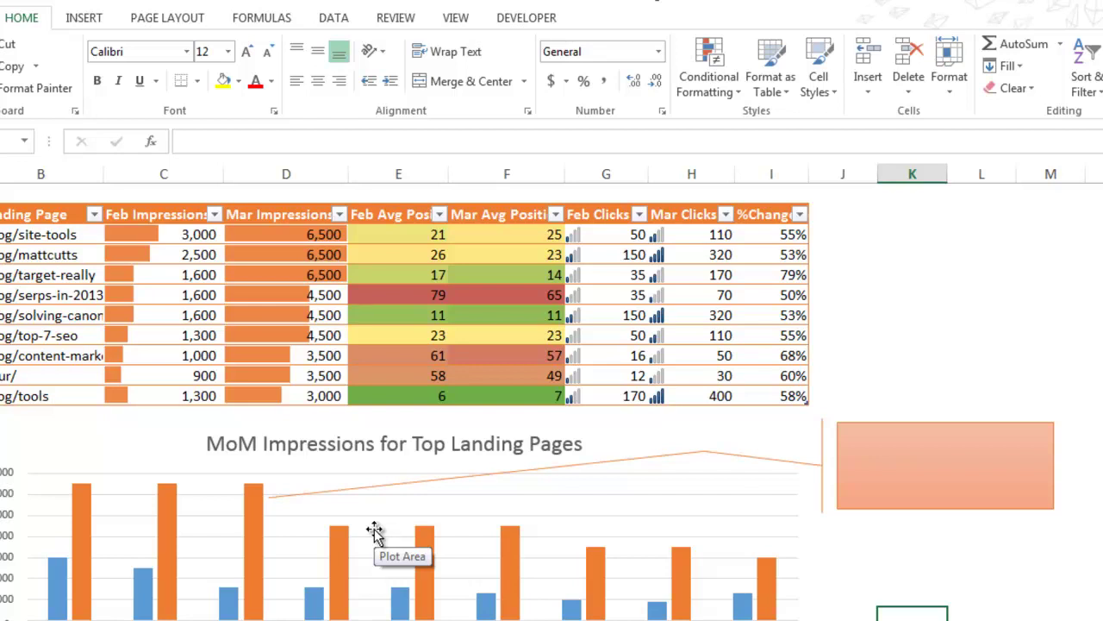
pyautogui.click(398, 483)
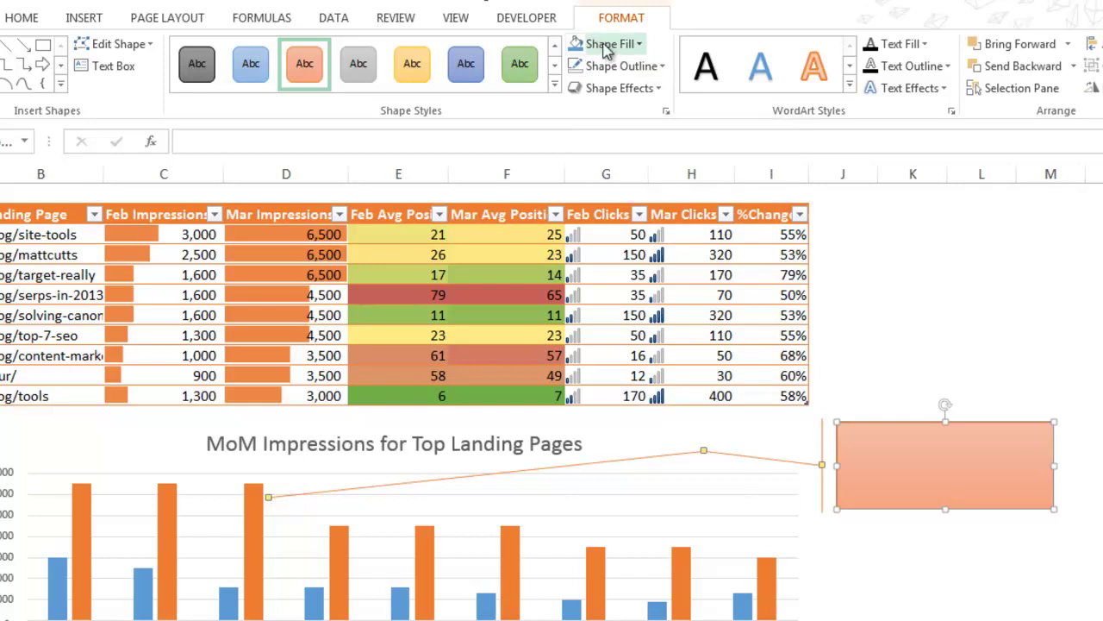
pyautogui.click(608, 45)
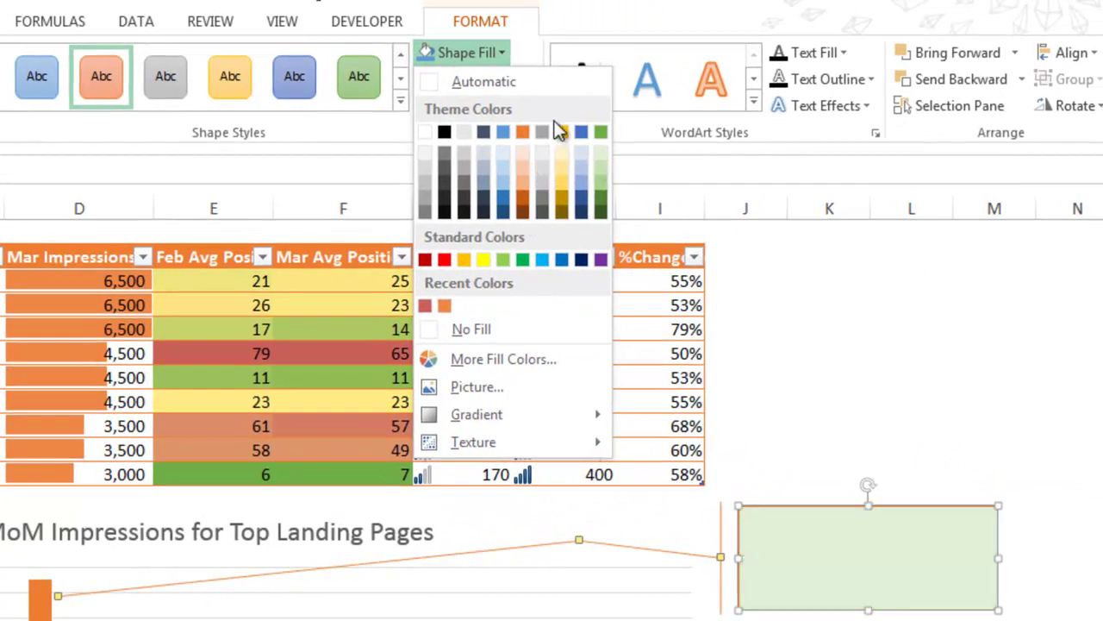
pyautogui.click(442, 54)
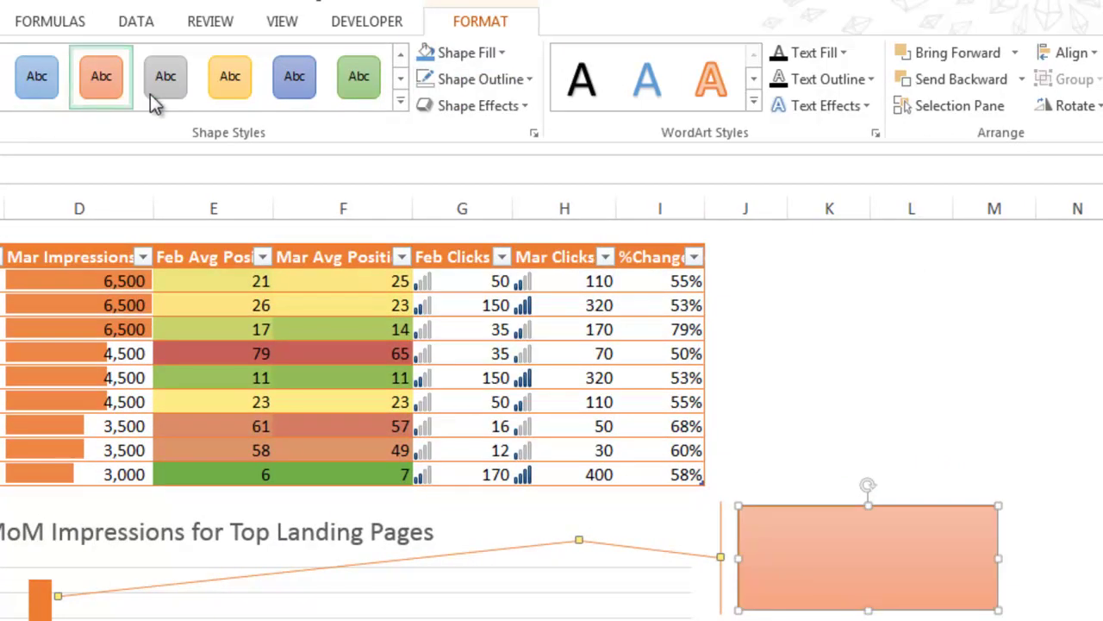
# Add a solid arrowhead to the chart end of the callout's leader line, after trying solid arrowheads on both ends
pyautogui.click(453, 87)
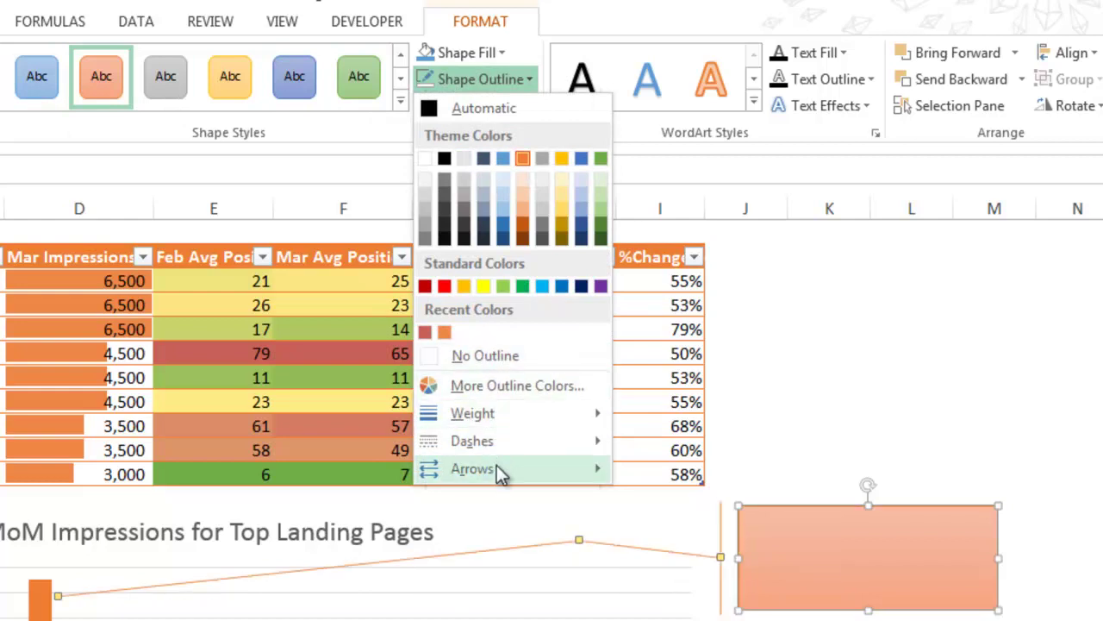
pyautogui.moveTo(497, 464)
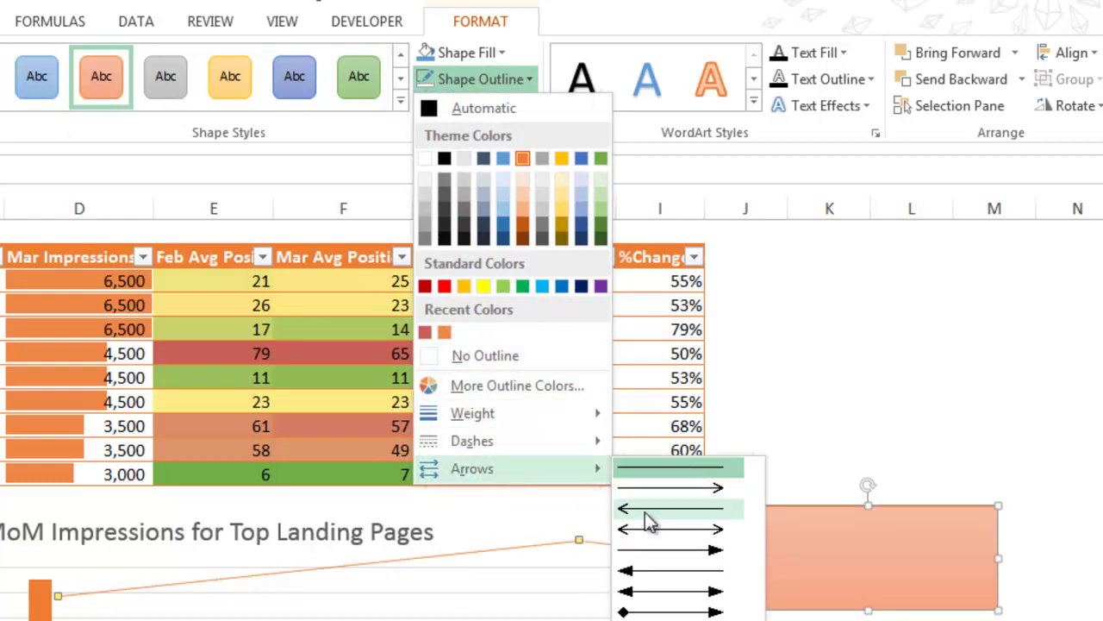
pyautogui.click(639, 593)
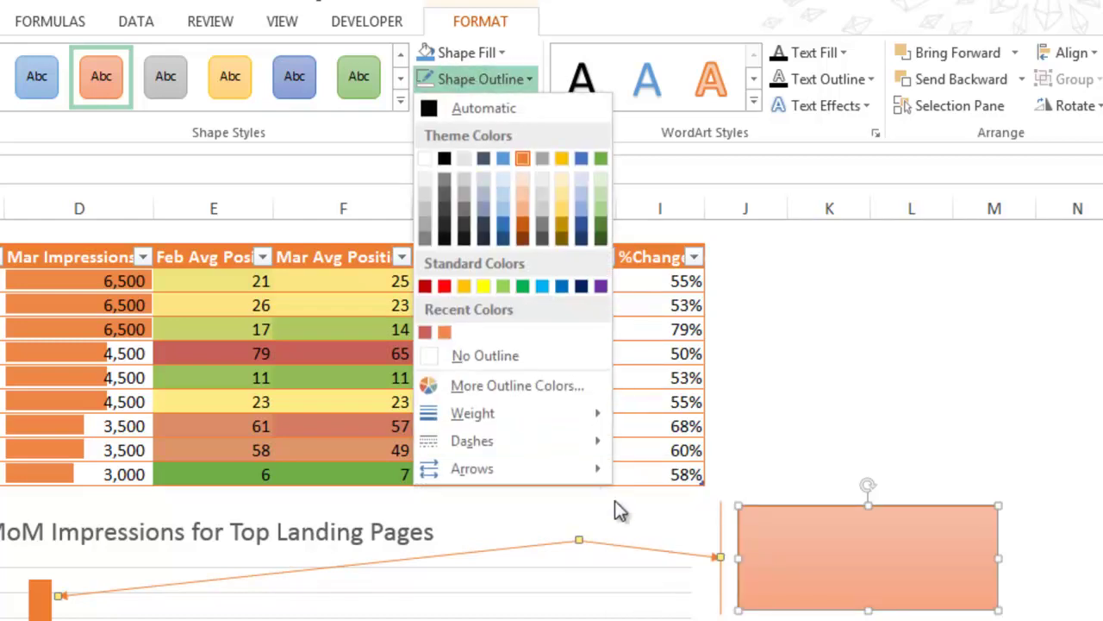
pyautogui.moveTo(506, 468)
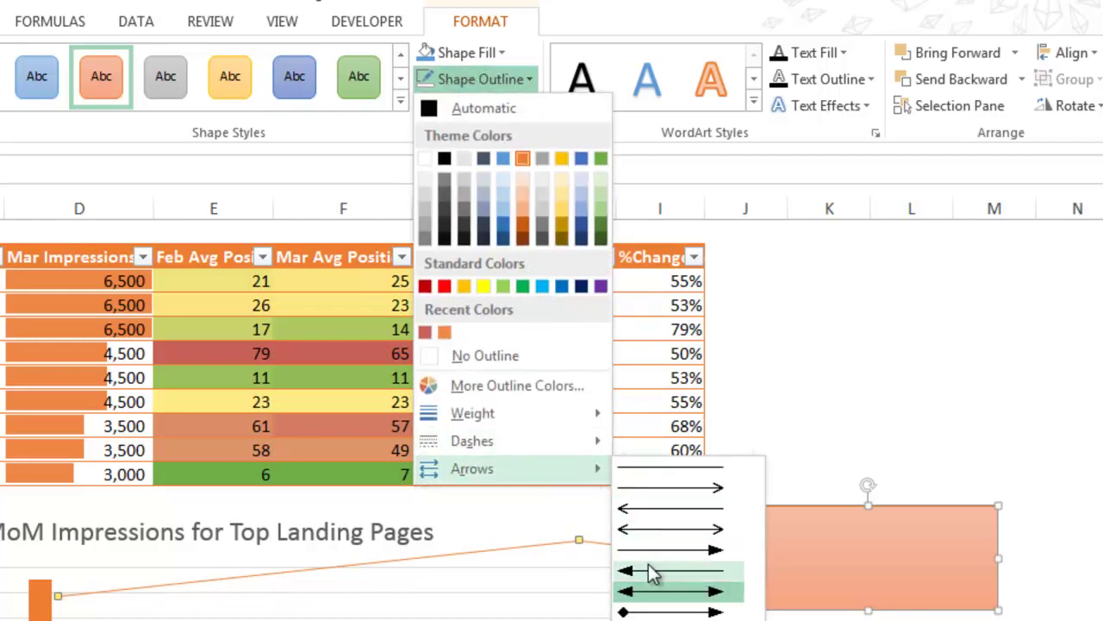
pyautogui.click(654, 559)
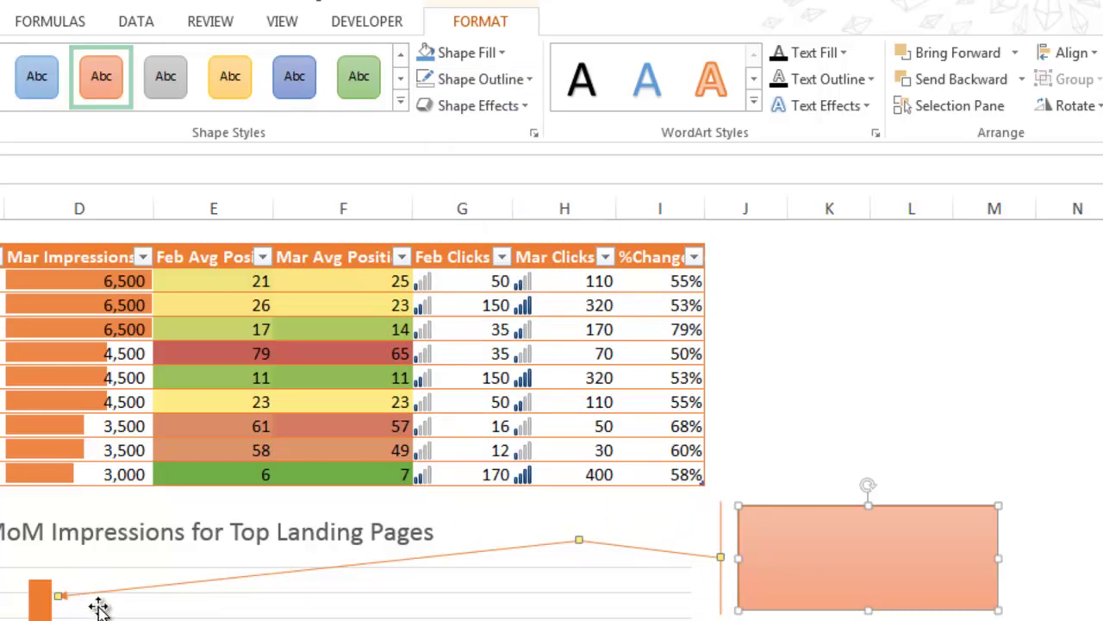
# Browse the shadow, reflection and other shape effects available for the line callout without applying any
pyautogui.click(516, 110)
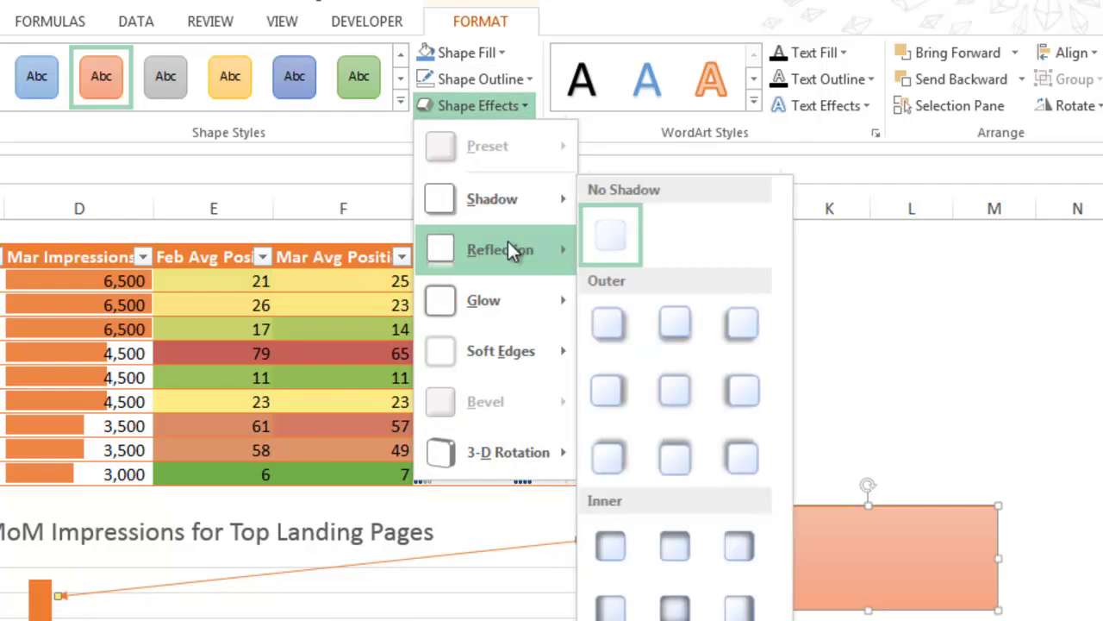
pyautogui.moveTo(534, 250)
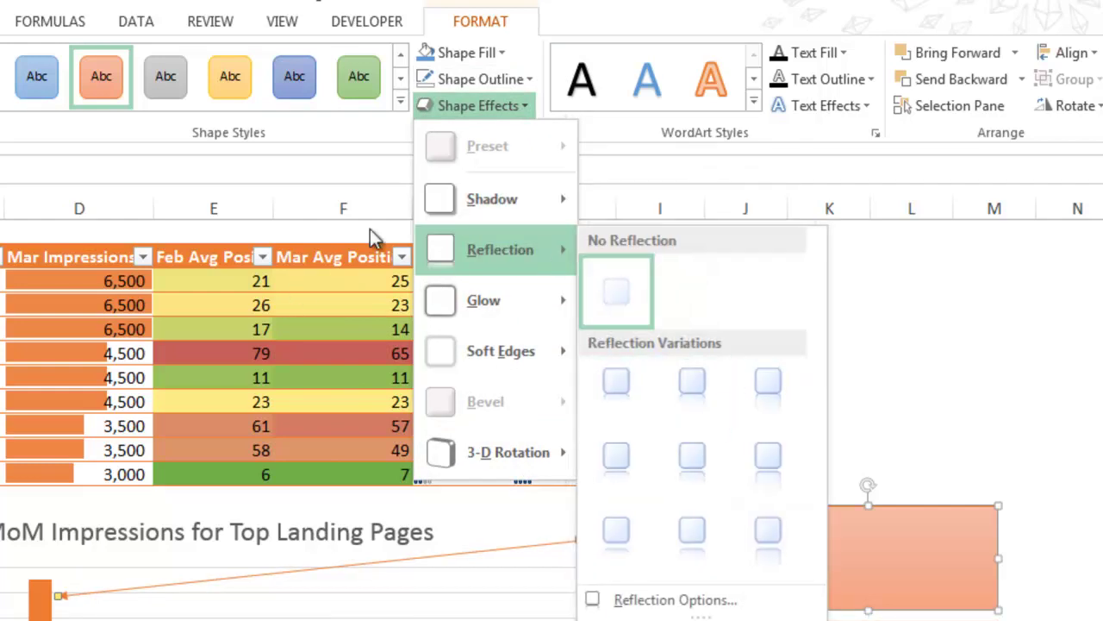
pyautogui.moveTo(569, 315)
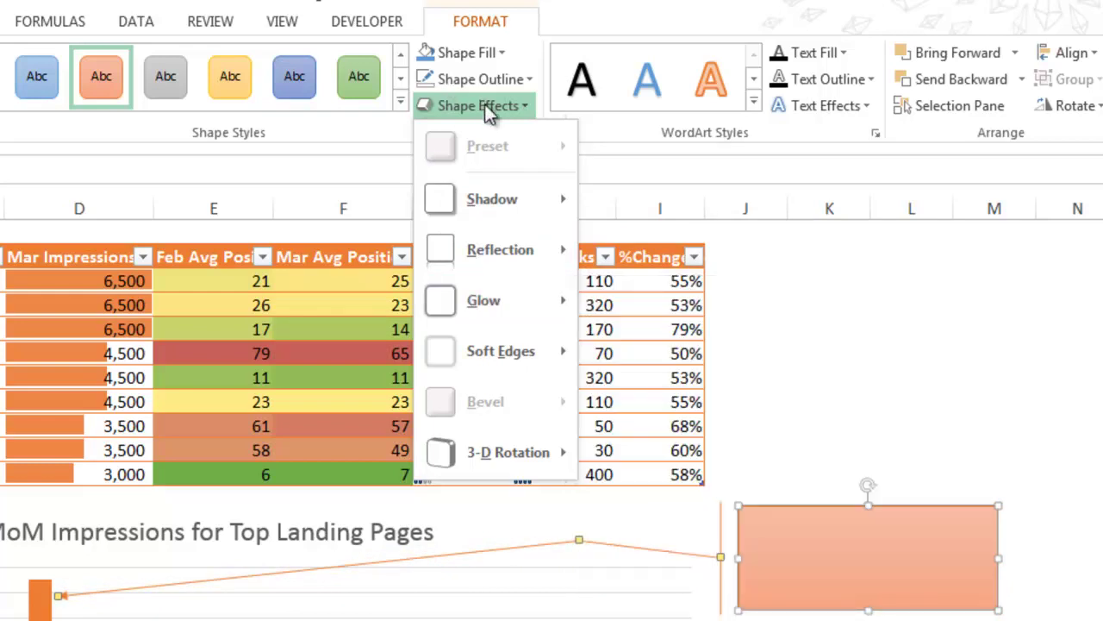
pyautogui.click(491, 110)
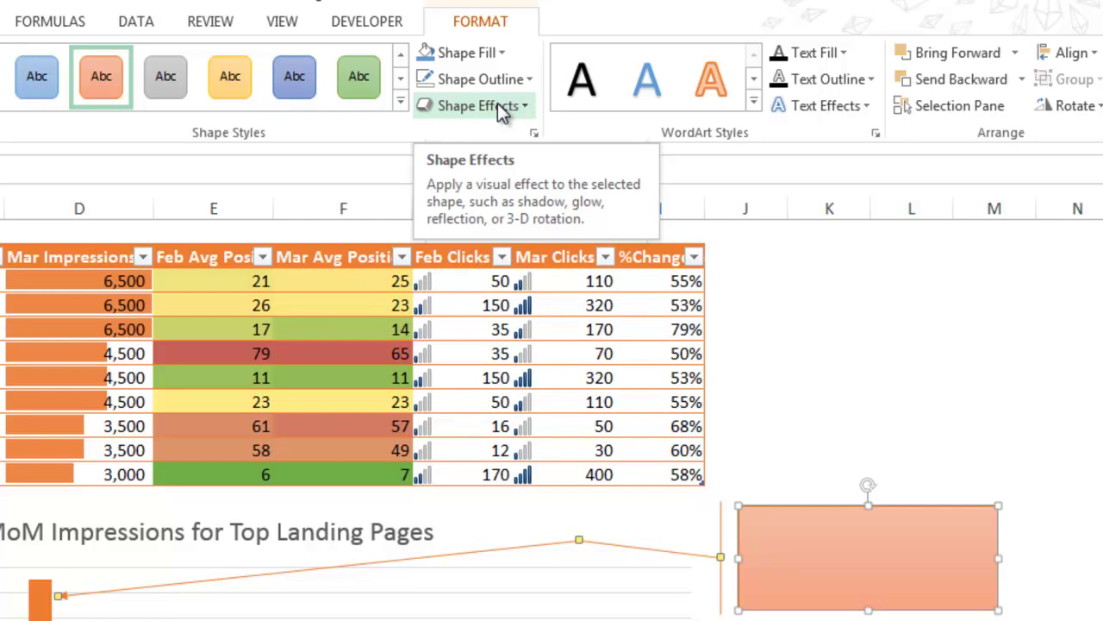
# Fill the line callout with an orange gradient variation that fades from darker at its left to lighter at its right
pyautogui.click(474, 59)
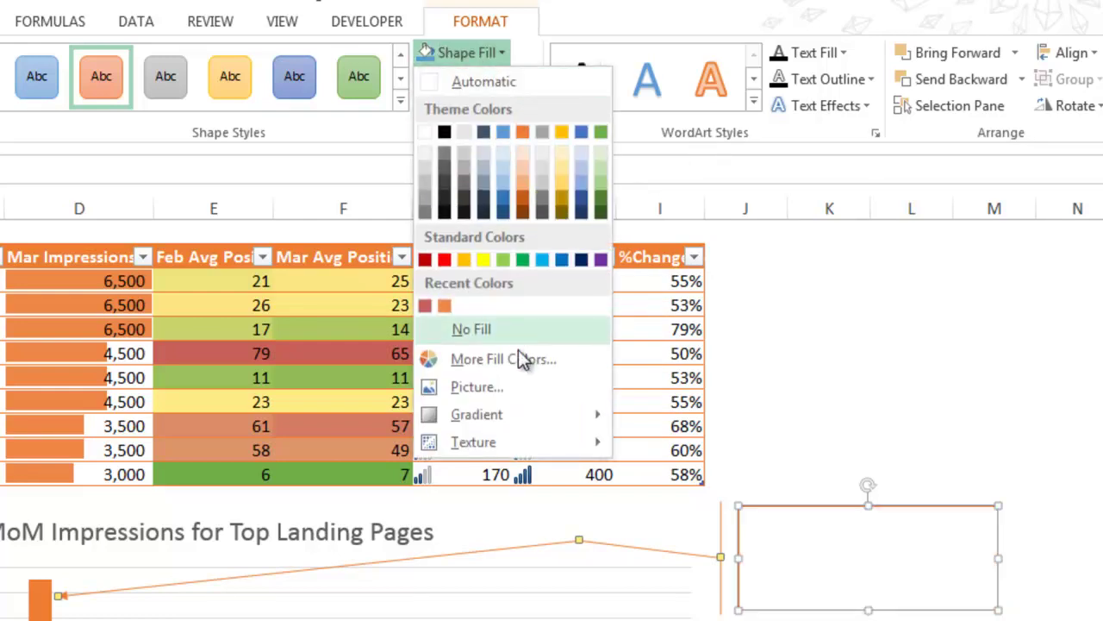
pyautogui.moveTo(582, 418)
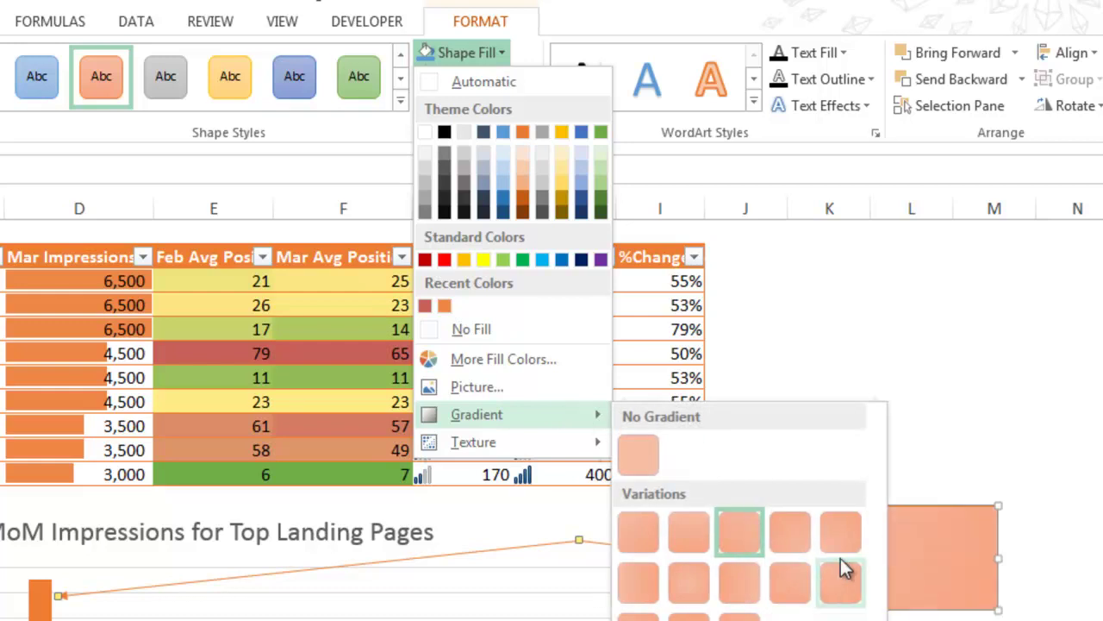
pyautogui.click(446, 51)
pyautogui.click(448, 54)
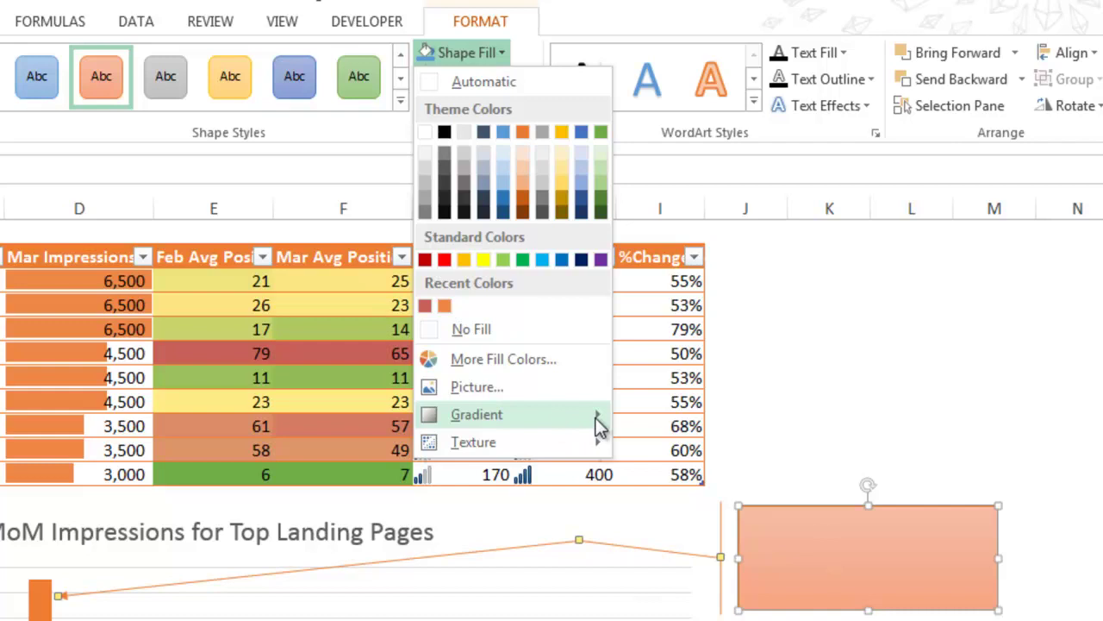
pyautogui.moveTo(597, 417)
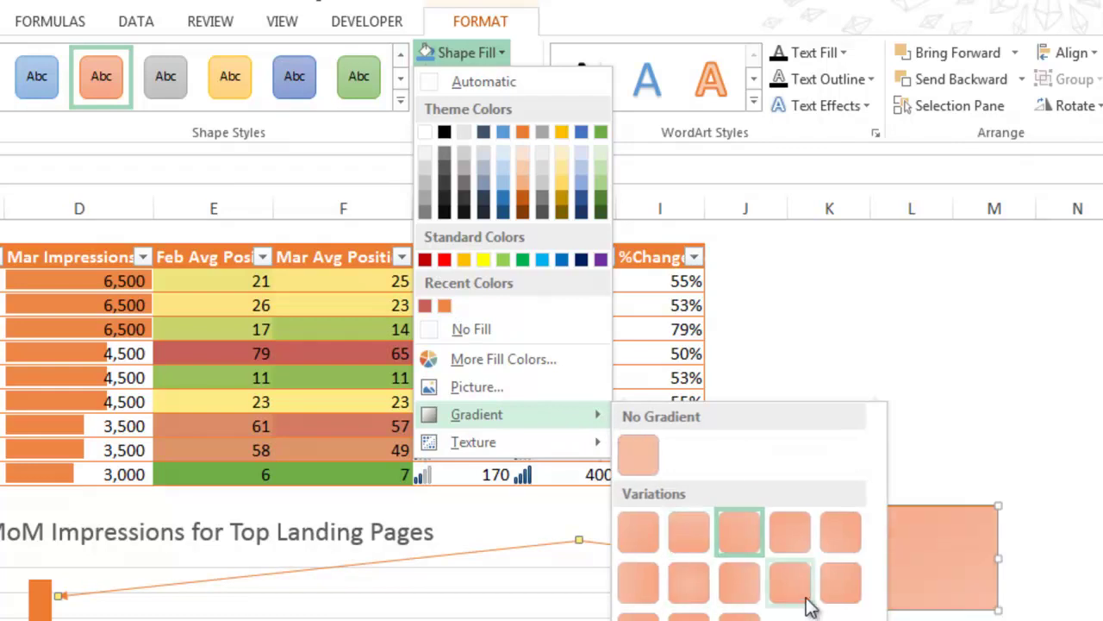
pyautogui.click(855, 583)
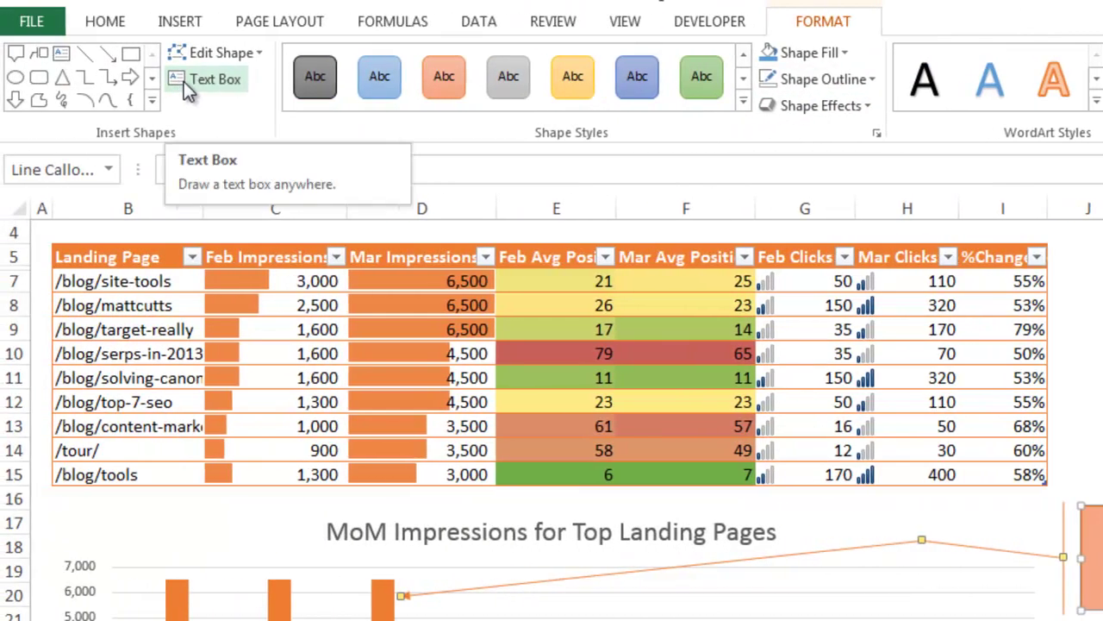
# Add the text "Largest precent increase for the the blog/target-really landing page" inside the line callout
pyautogui.click(185, 80)
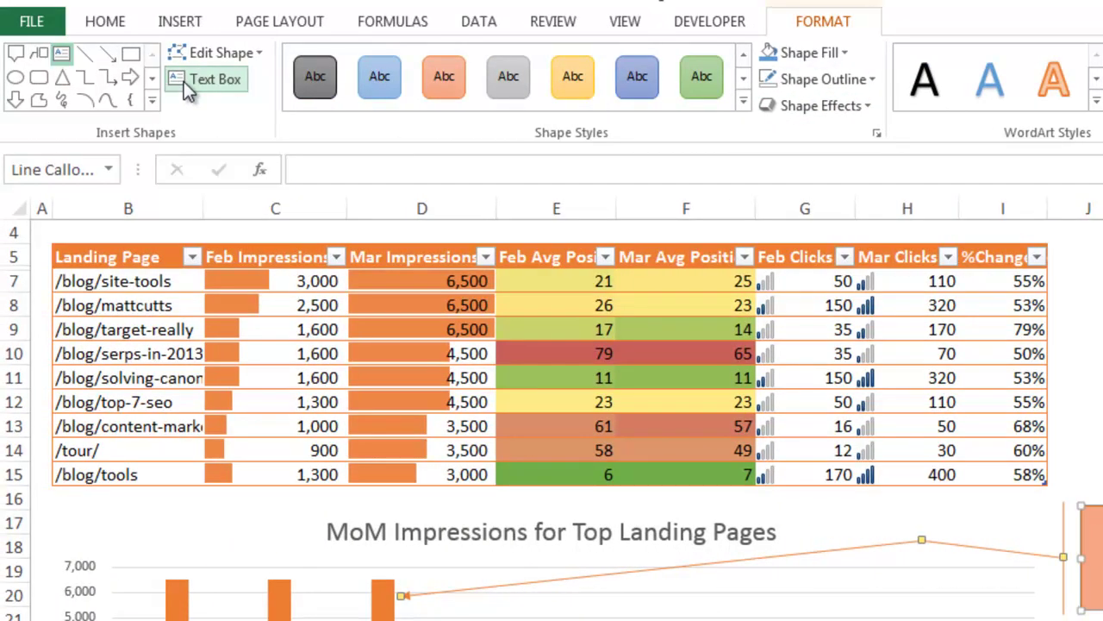
pyautogui.click(1088, 530)
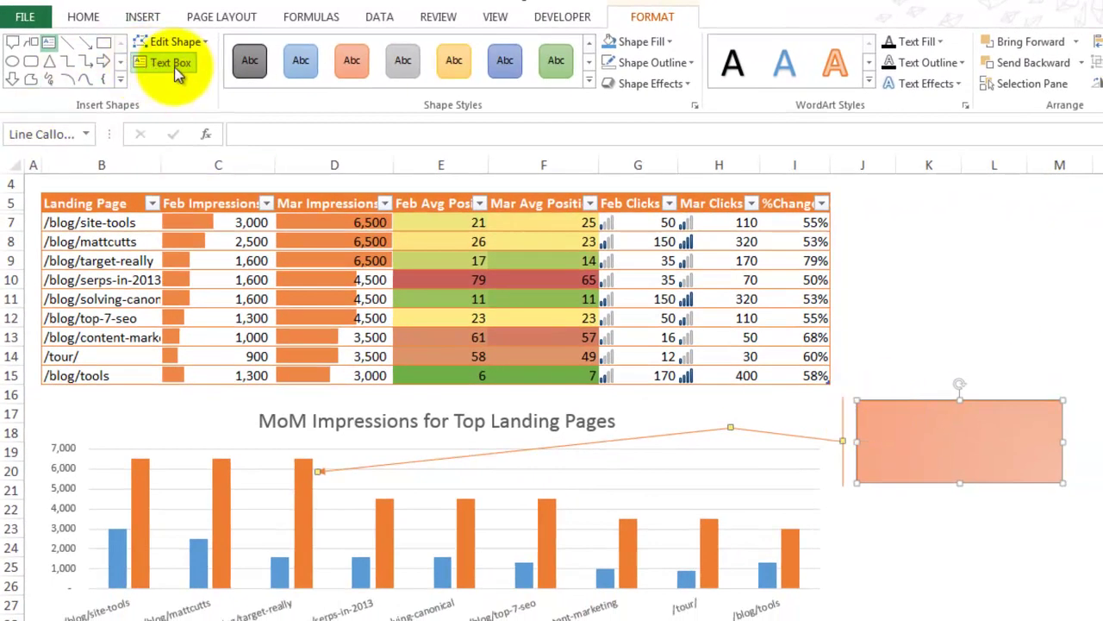
pyautogui.click(864, 418)
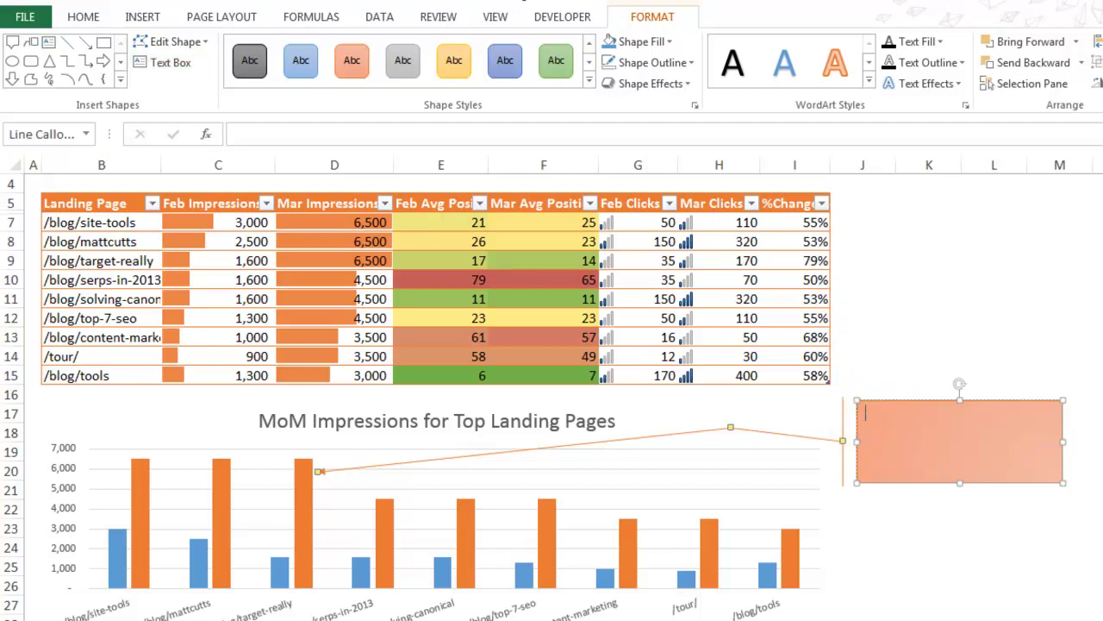
pyautogui.write('Largest precent increase for the the blog/target-really landing page')
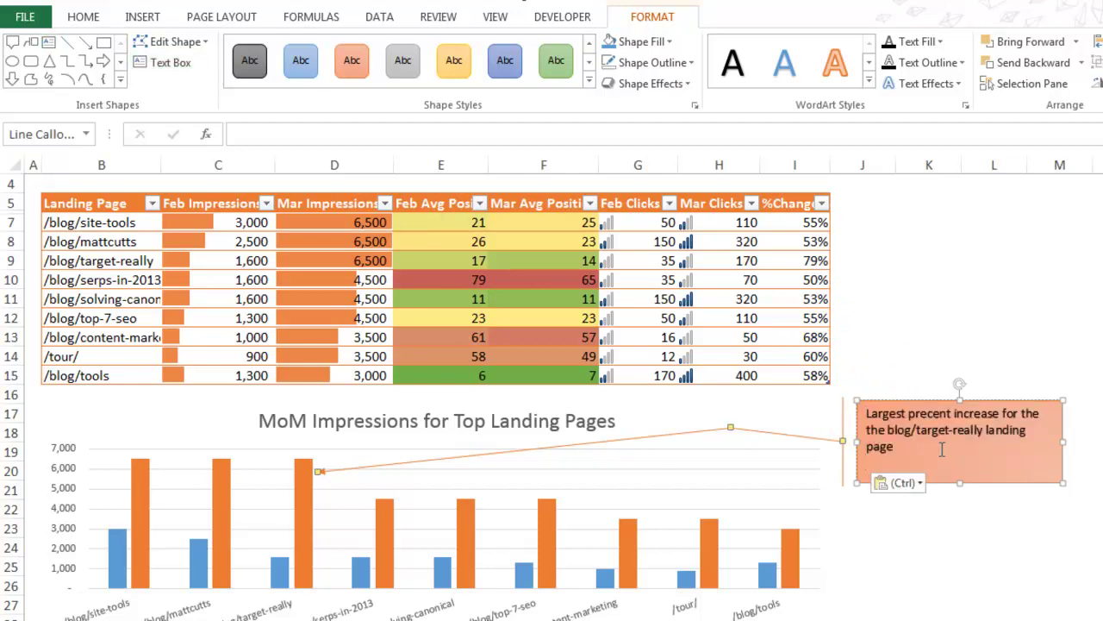
pyautogui.press('BackSpace')
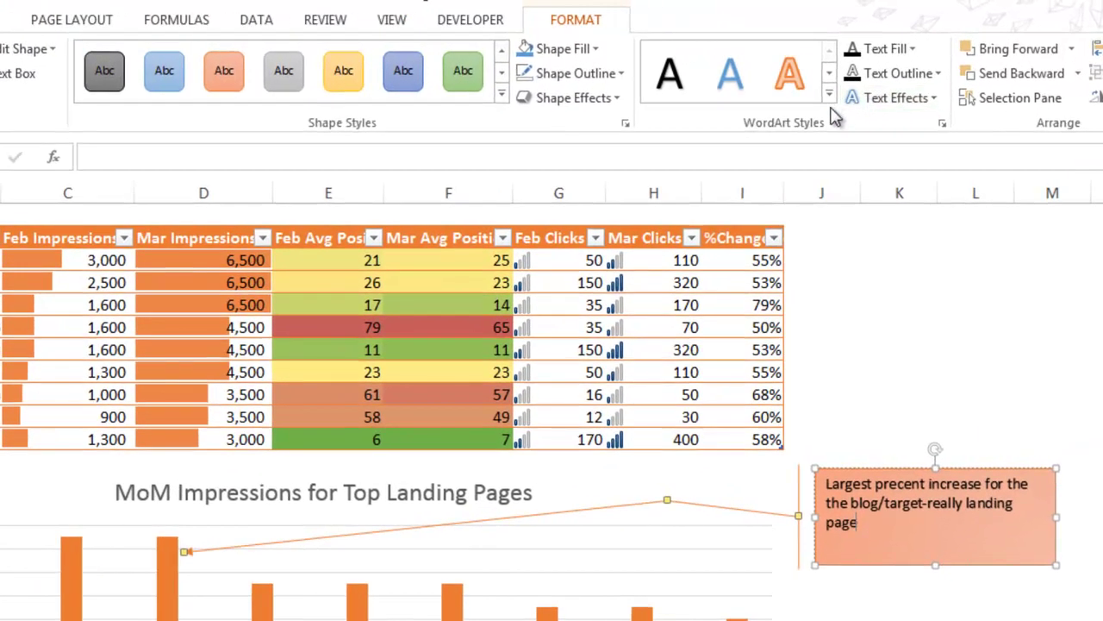
# Select all of the callout's text and try the dark hatched WordArt style before settling on a plain black text look
pyautogui.click(829, 99)
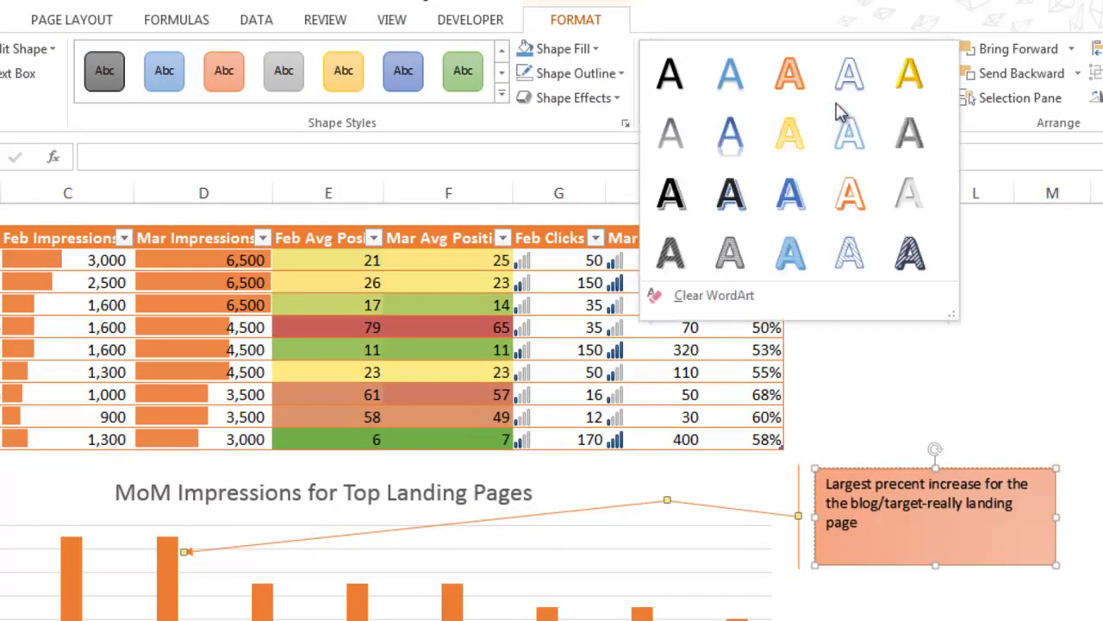
pyautogui.click(912, 256)
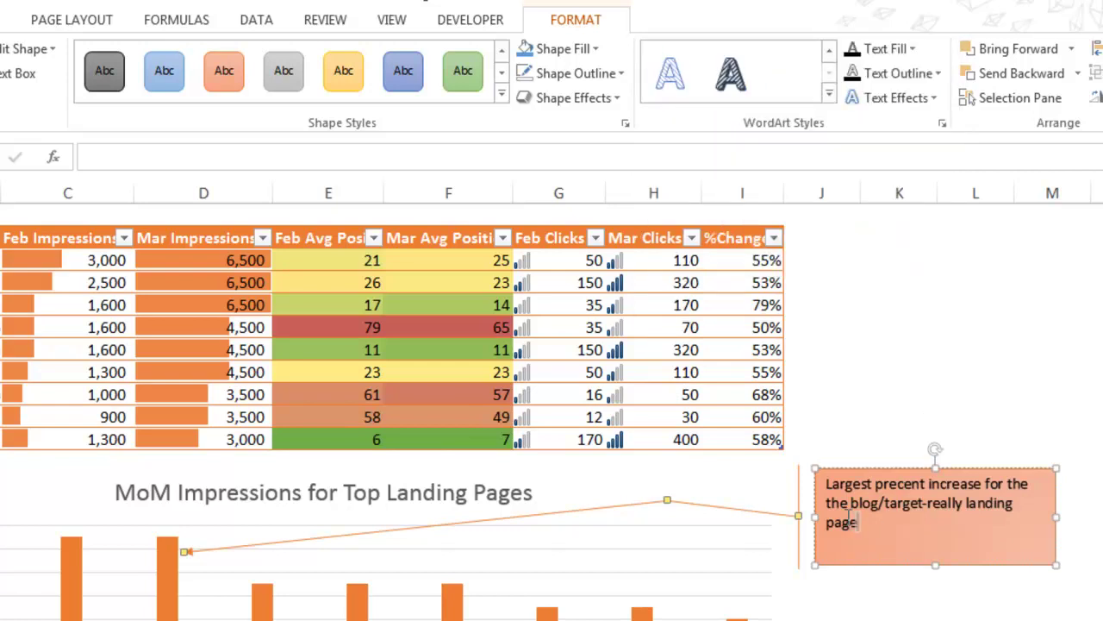
pyautogui.moveTo(849, 515); pyautogui.dragTo(821, 481)
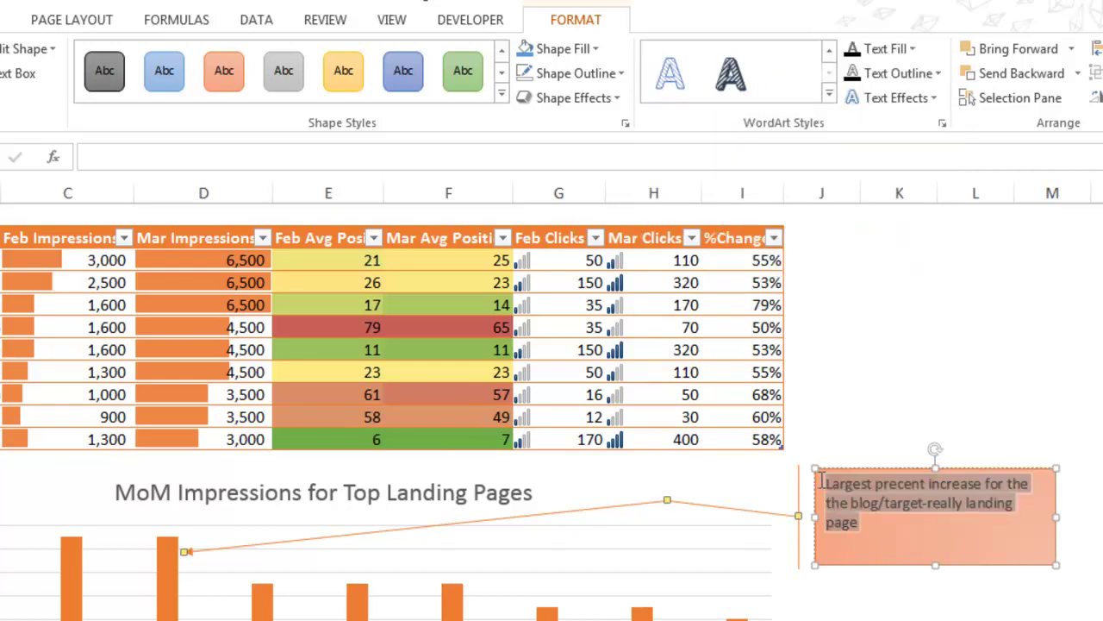
pyautogui.click(730, 73)
pyautogui.click(828, 94)
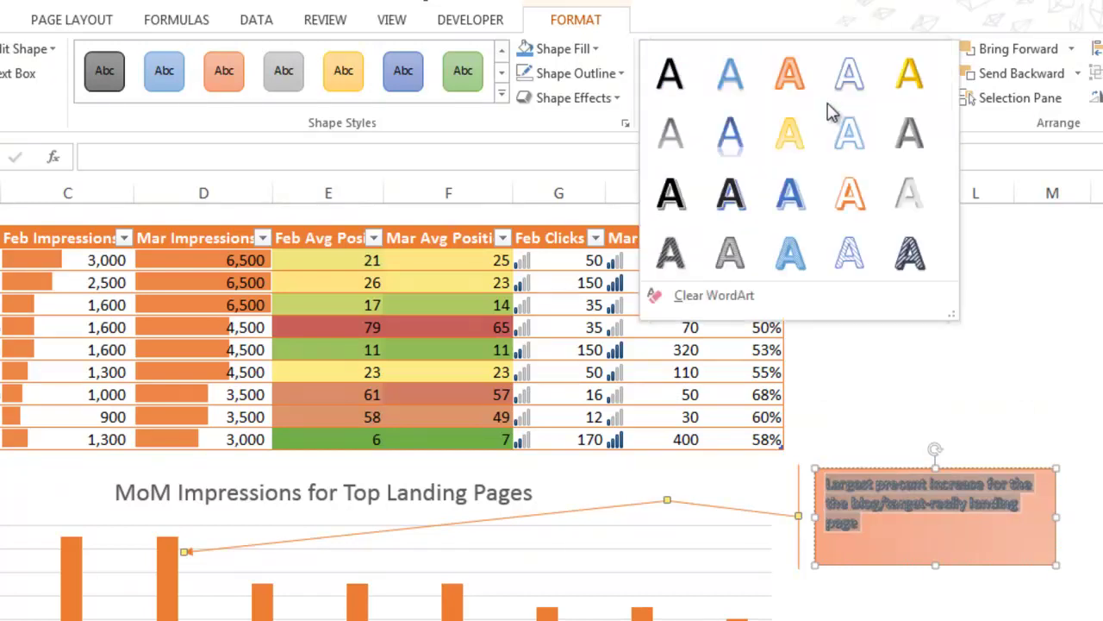
pyautogui.click(724, 91)
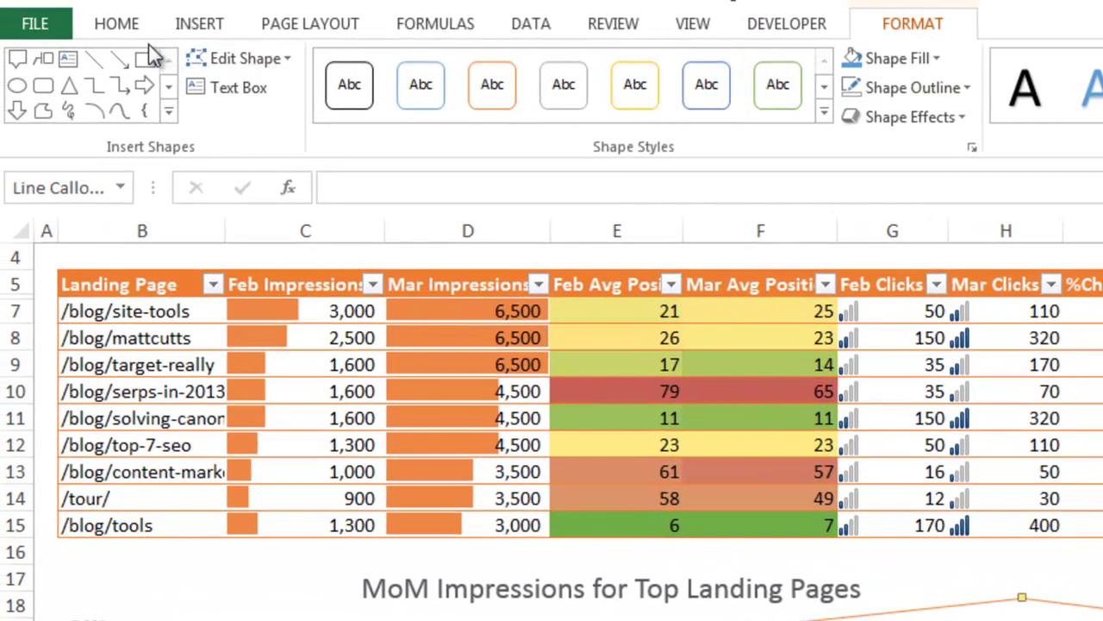
# Set the font size of the callout's text to 14
pyautogui.click(118, 26)
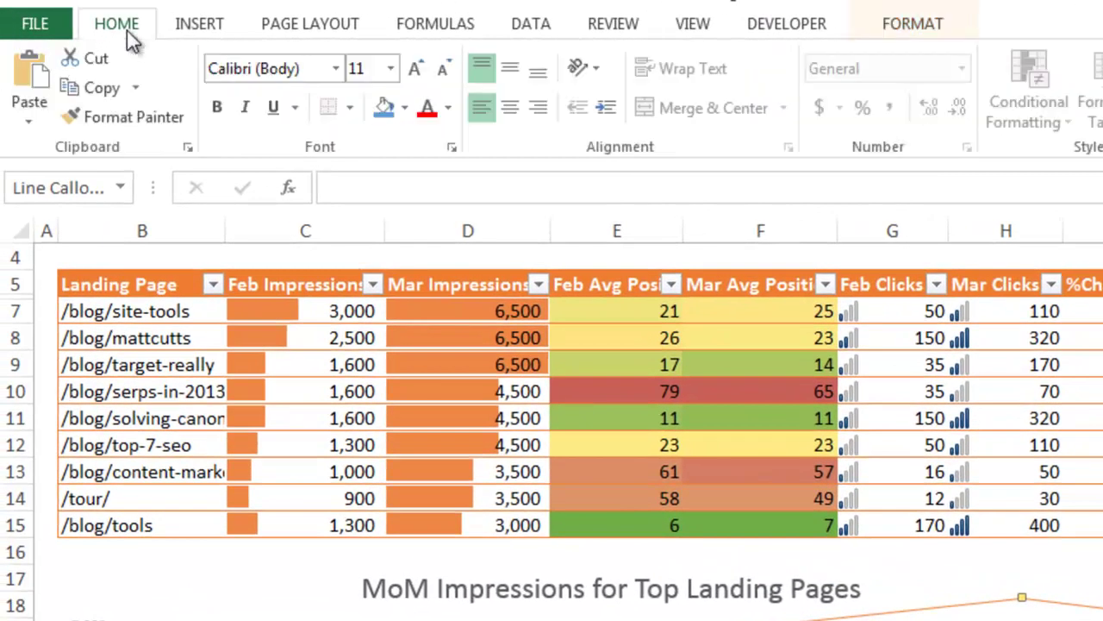
pyautogui.click(414, 69)
pyautogui.click(442, 69)
pyautogui.click(415, 69)
pyautogui.click(390, 68)
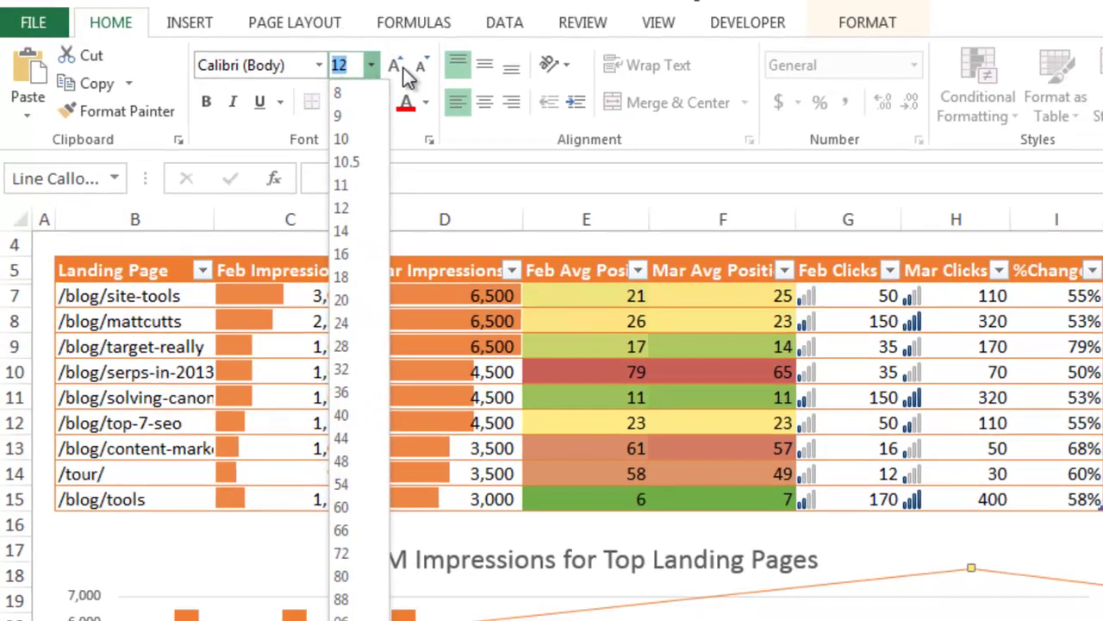
pyautogui.click(414, 68)
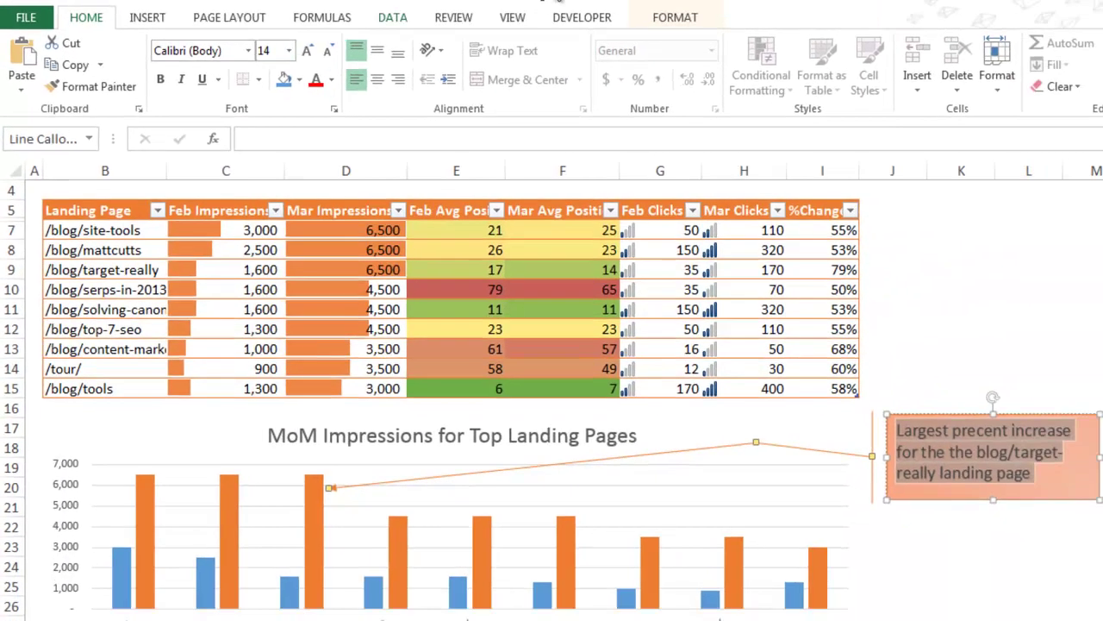
# Move the line callout so it overlaps the right end of the chart, and send it backward behind the chart
pyautogui.click(653, 19)
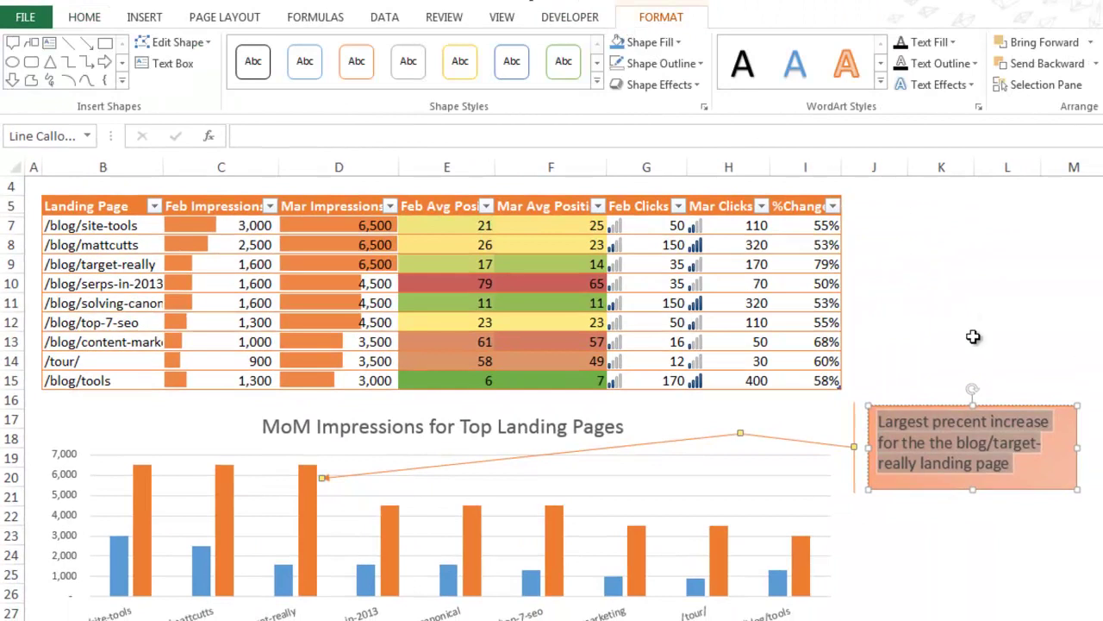
pyautogui.click(941, 399)
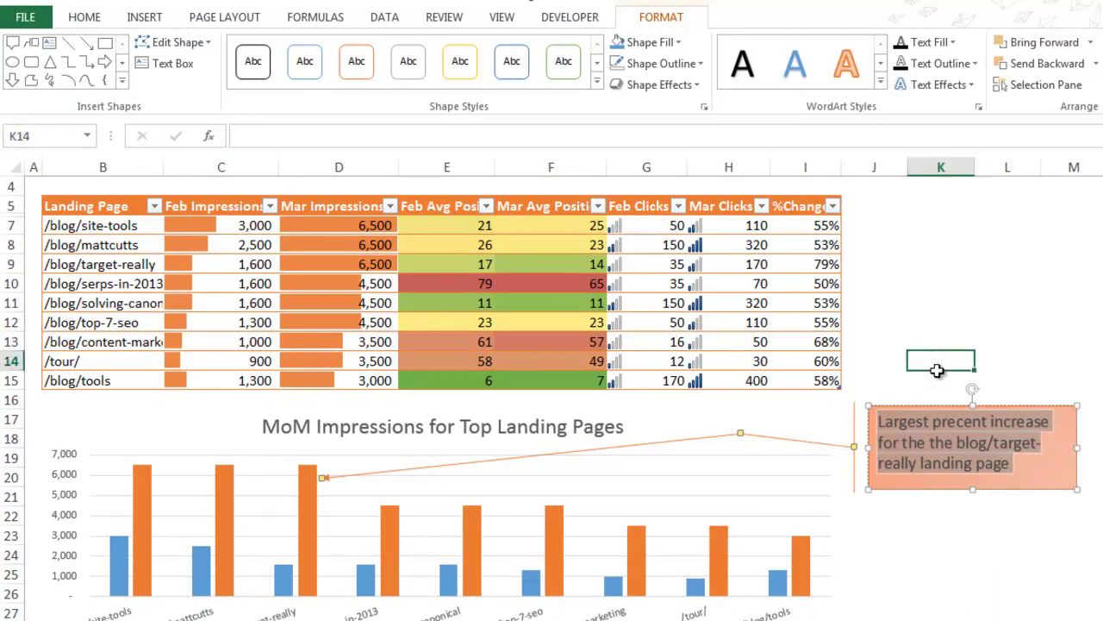
pyautogui.click(1048, 433)
pyautogui.moveTo(1048, 434); pyautogui.dragTo(912, 446)
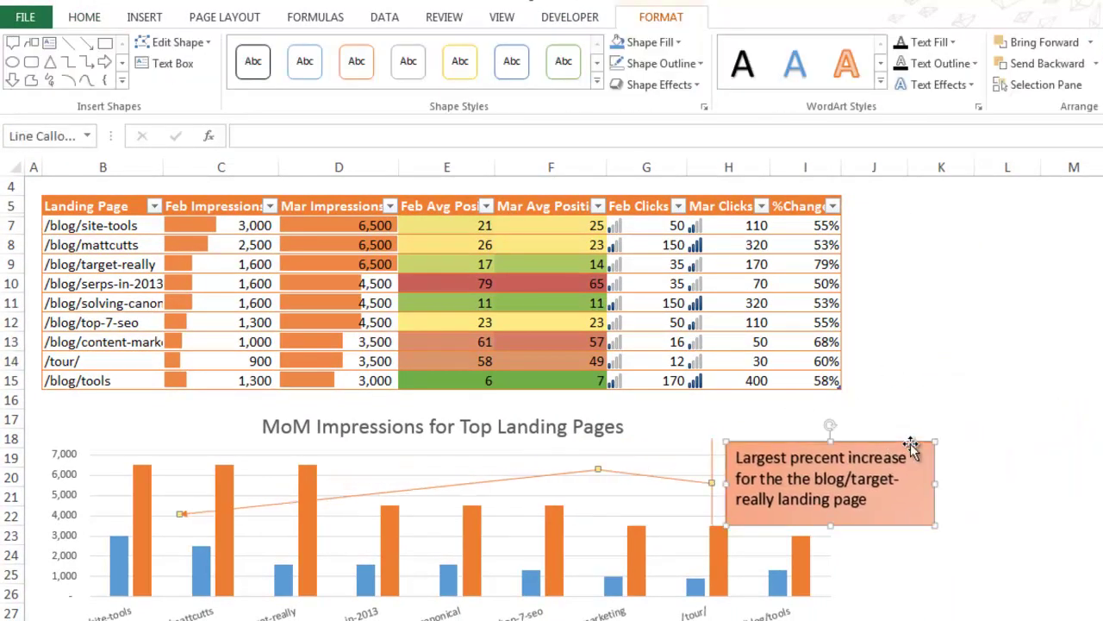
pyautogui.click(1077, 69)
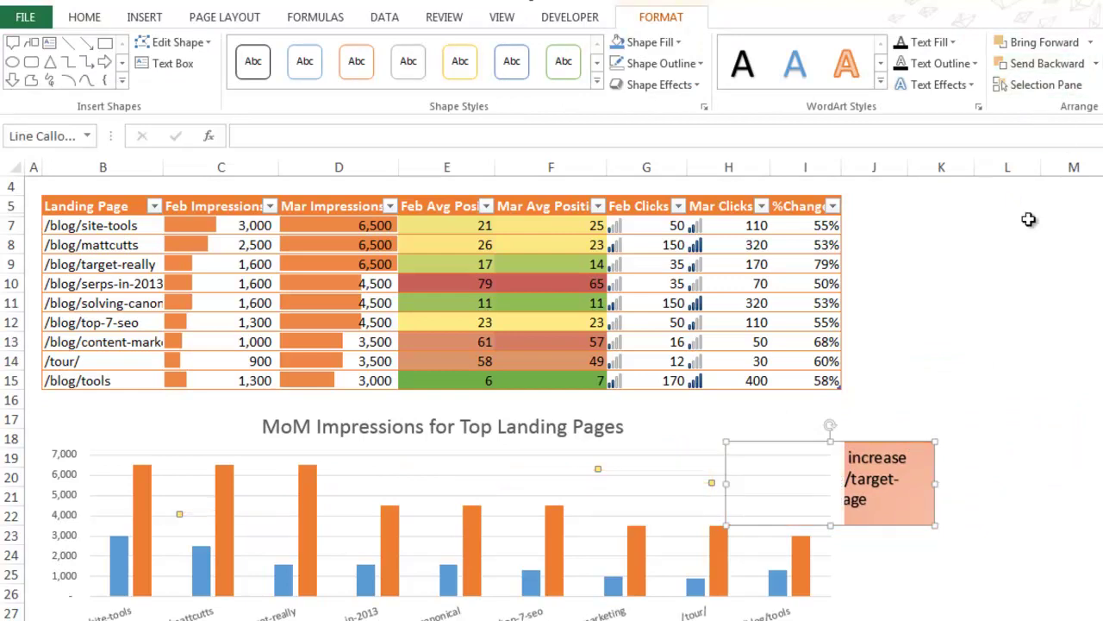
pyautogui.click(1059, 418)
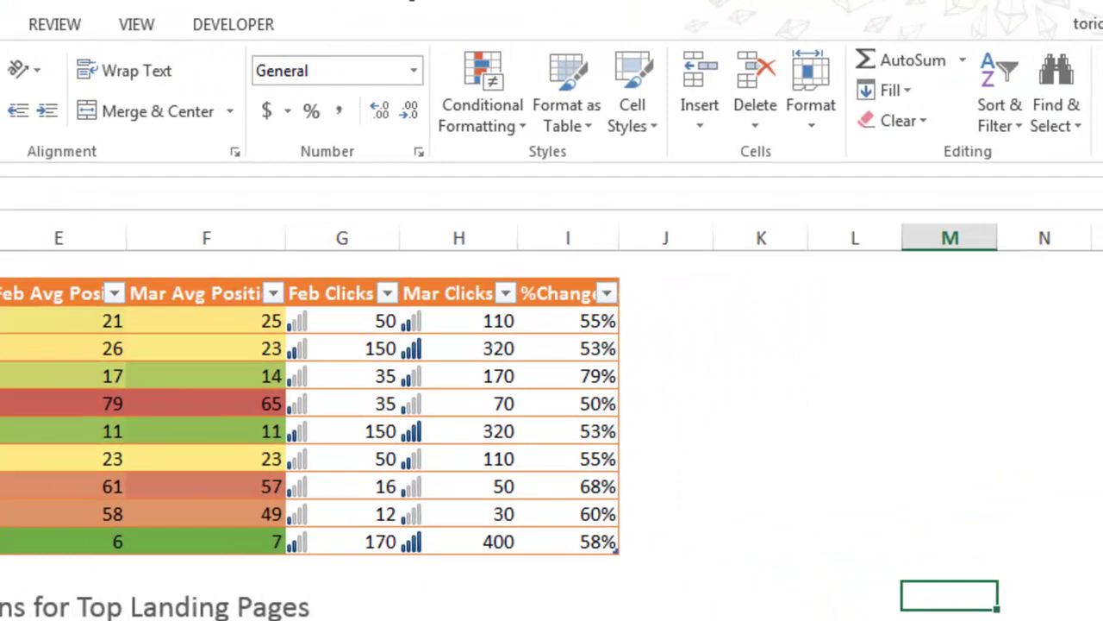
# Bring the line callout forward and move it back beside the chart, with its arrow at the March bar of /blog/target-really
pyautogui.click(905, 508)
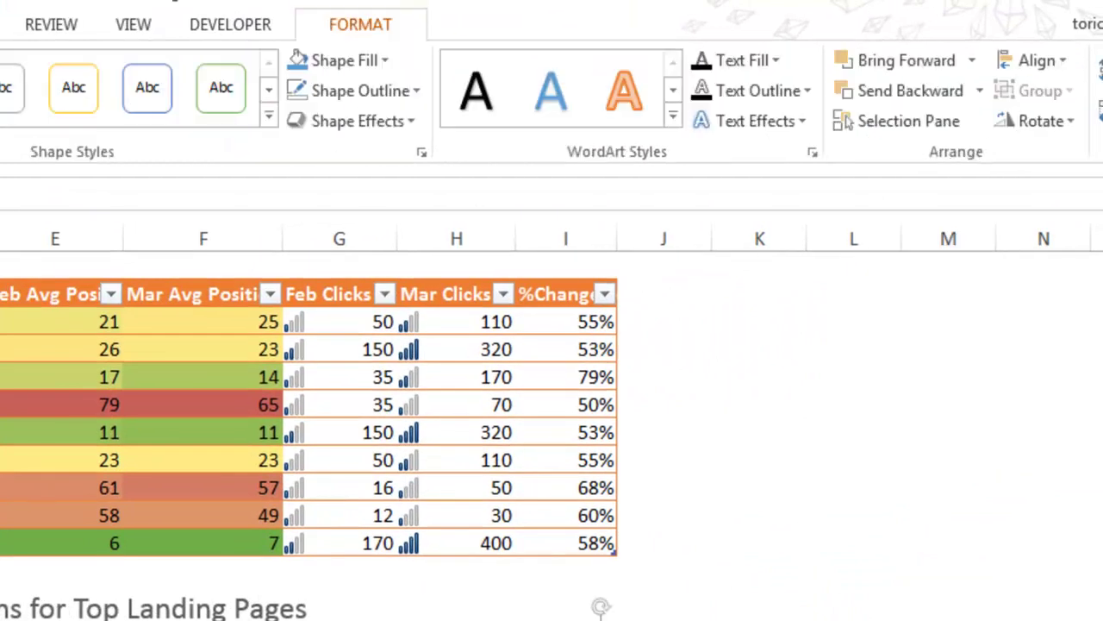
pyautogui.click(972, 64)
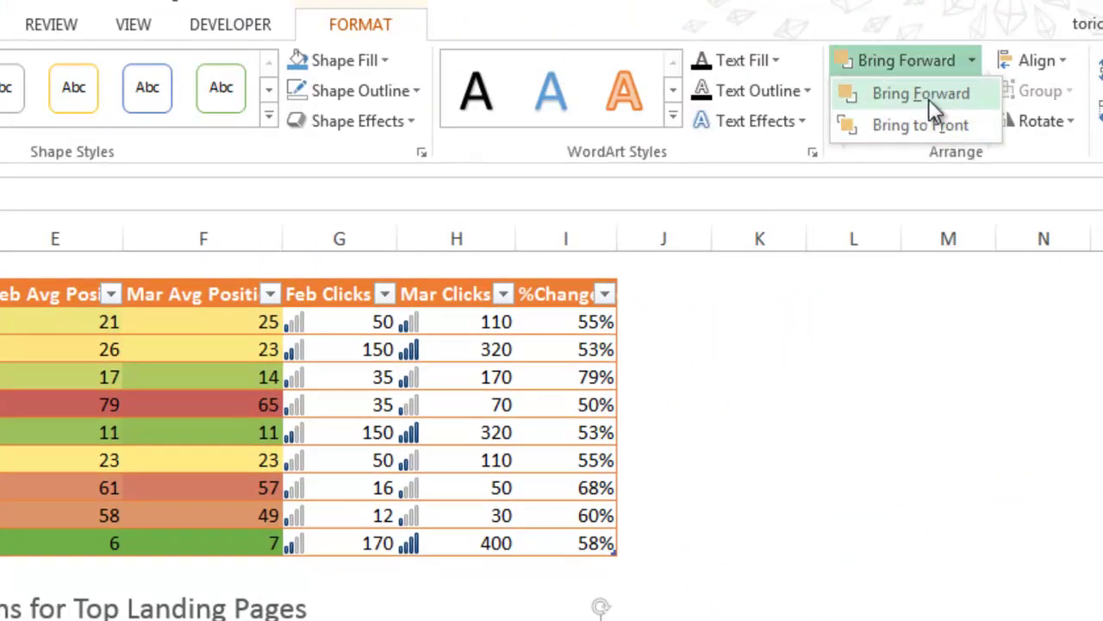
pyautogui.click(929, 95)
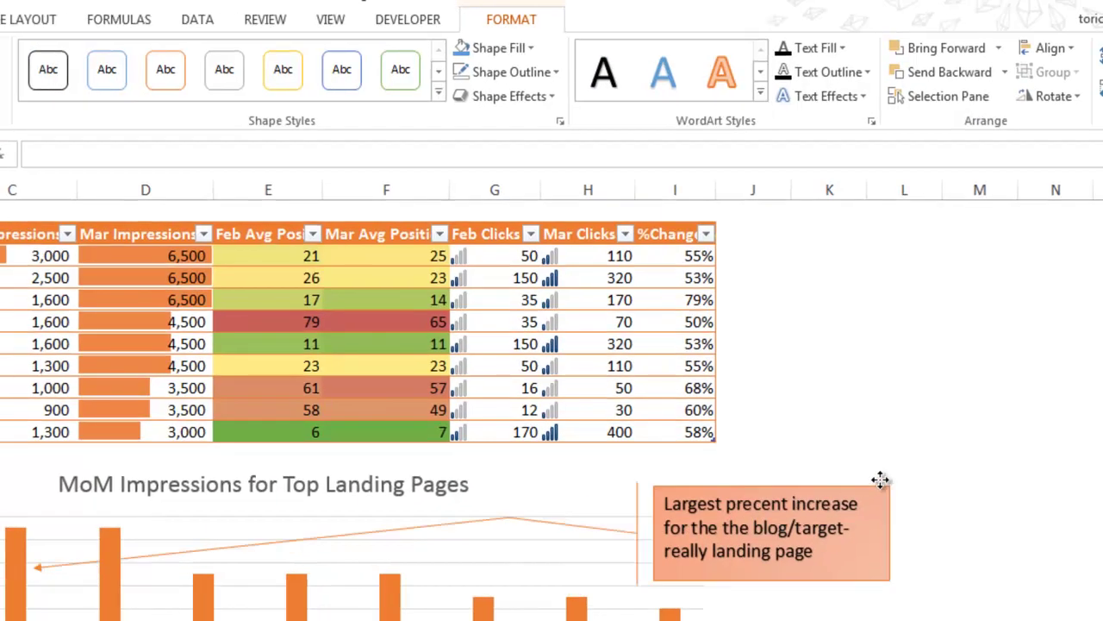
pyautogui.click(951, 468)
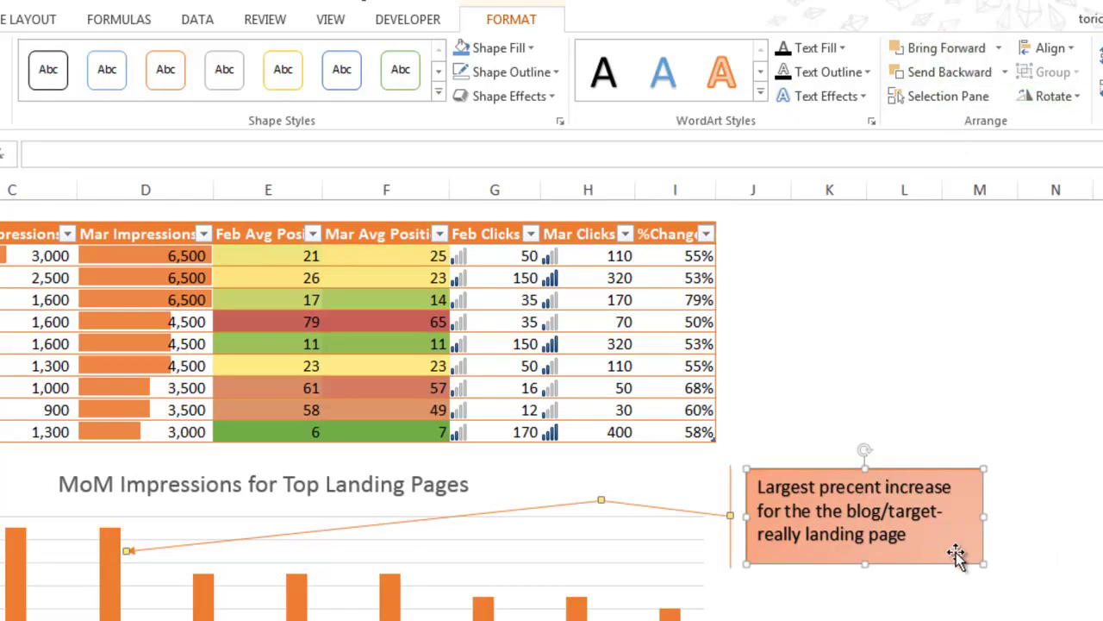
pyautogui.click(905, 615)
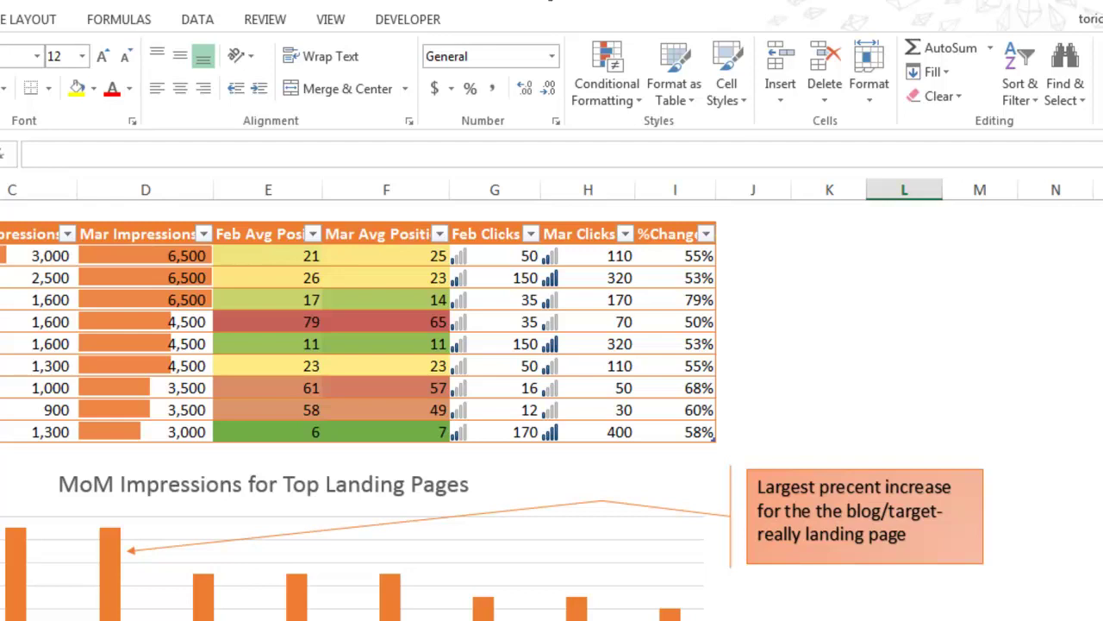